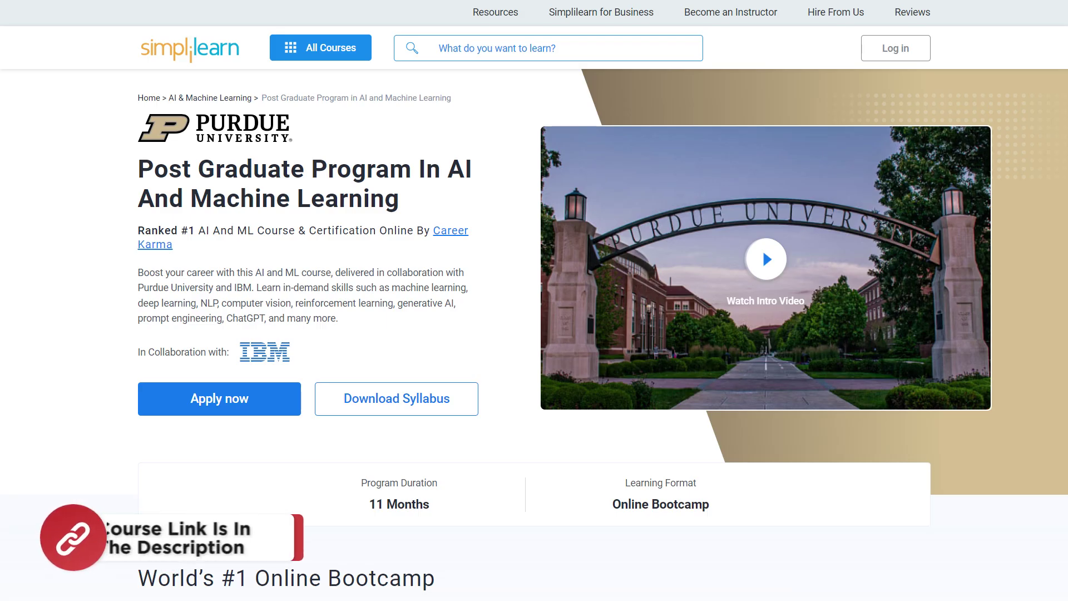
scroll(534, 300, down, 1)
scroll(534, 301, down, 3)
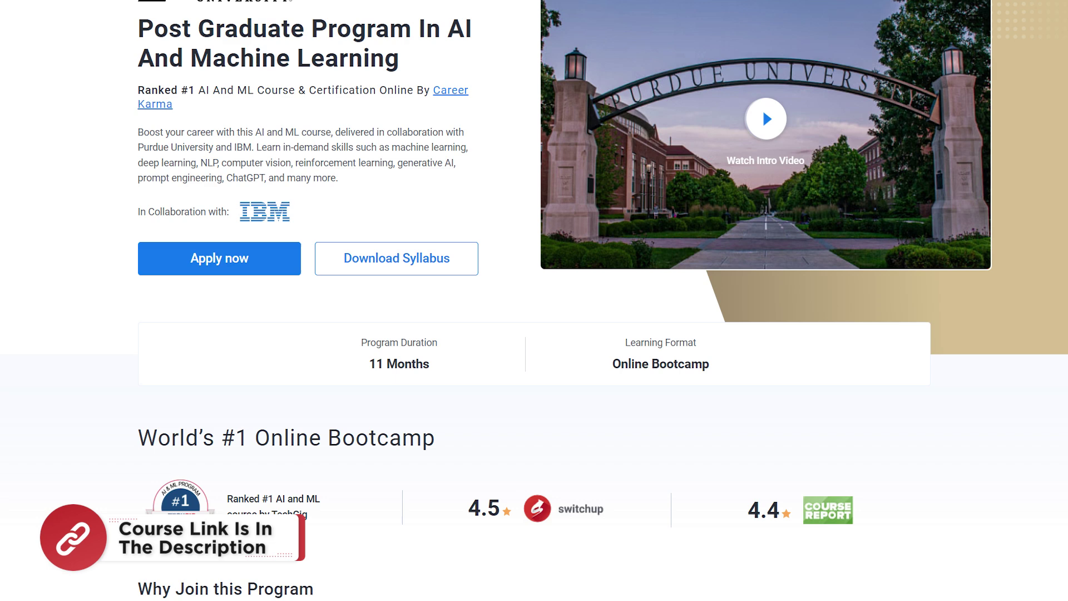
scroll(534, 300, down, 3)
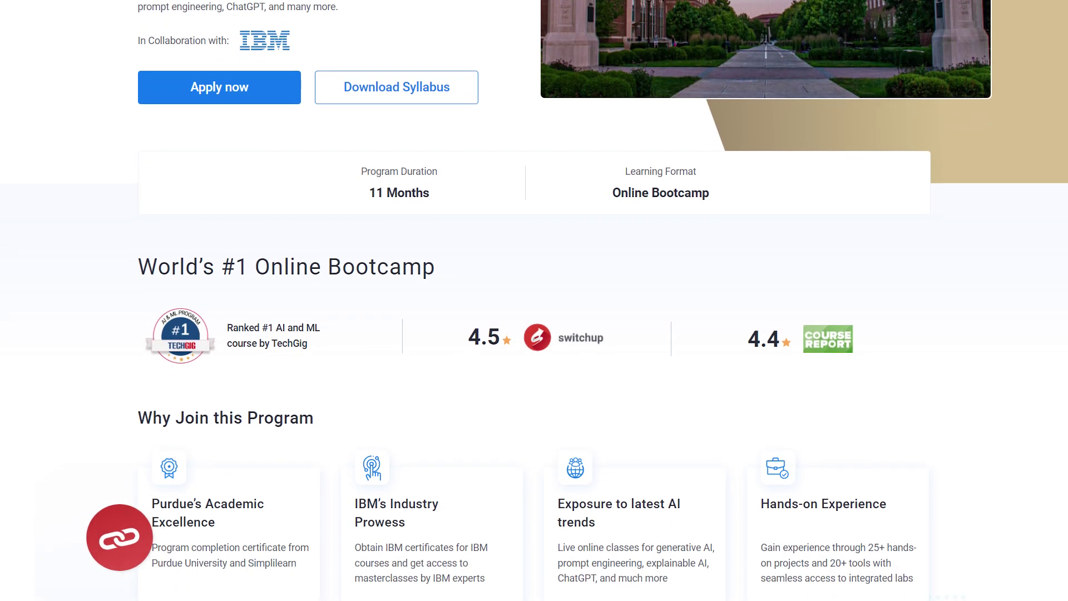
scroll(534, 300, down, 3)
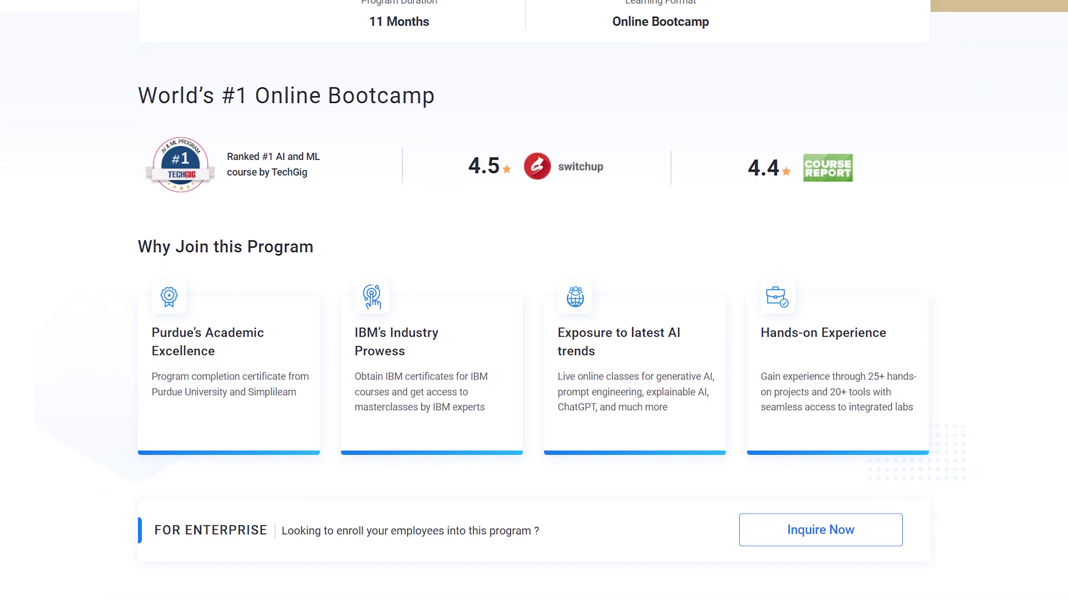
scroll(534, 300, down, 3)
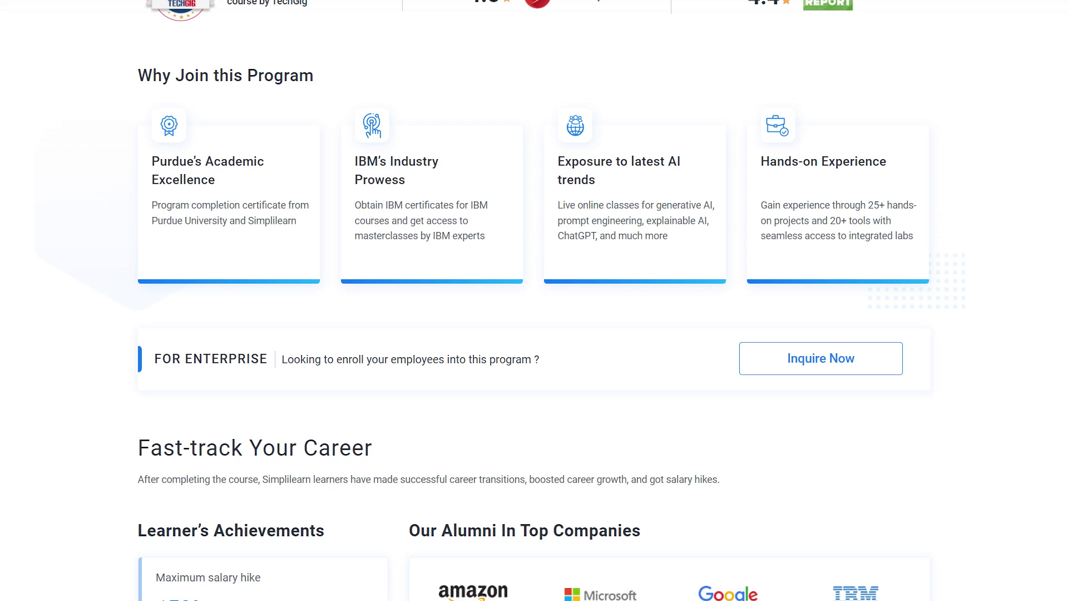
scroll(534, 300, down, 3)
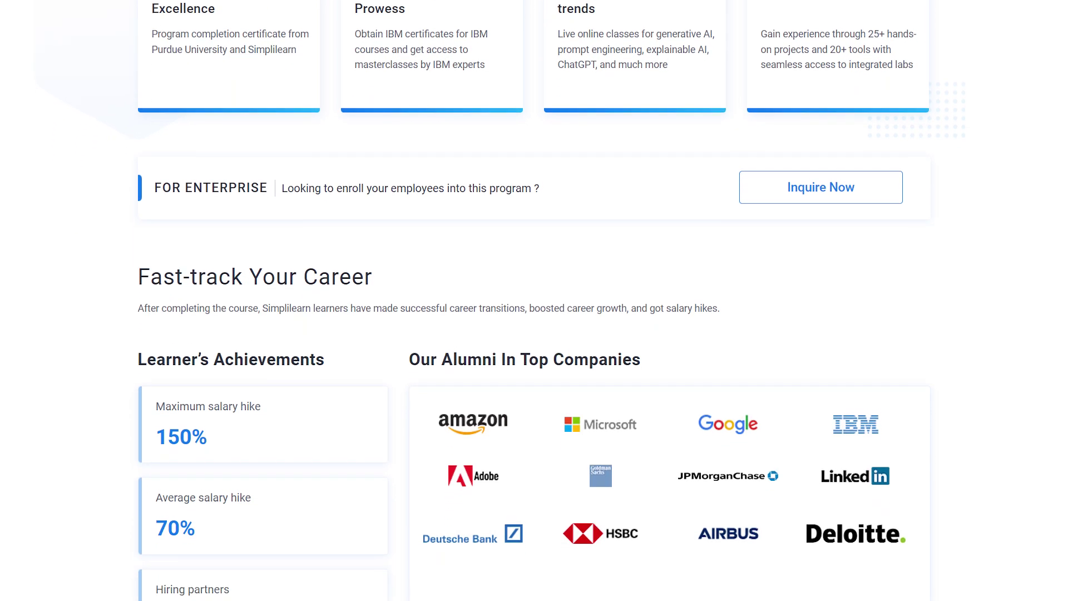
scroll(534, 301, down, 3)
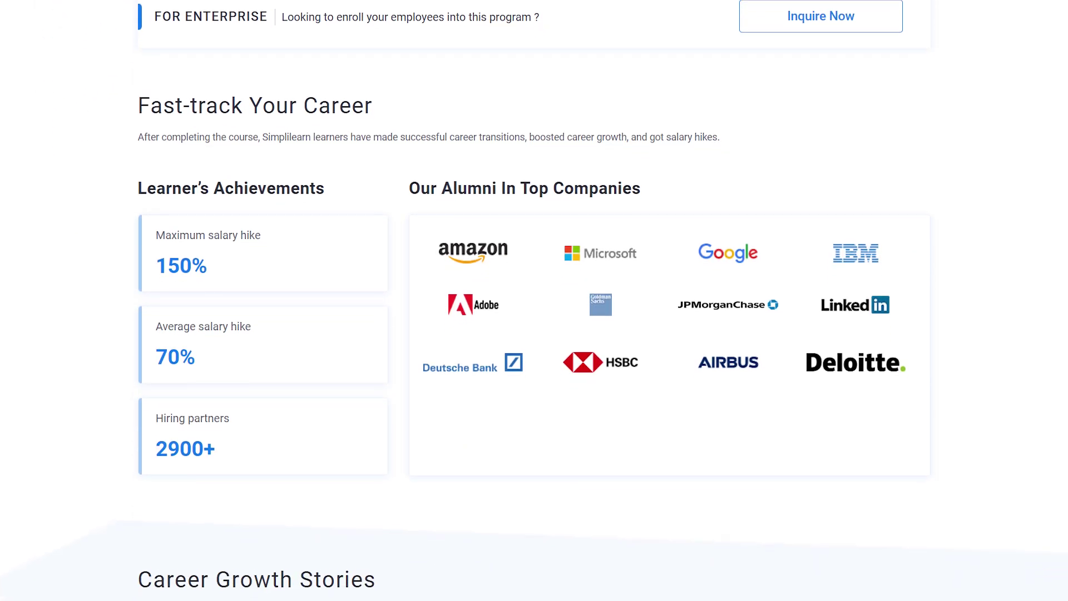
scroll(534, 300, down, 3)
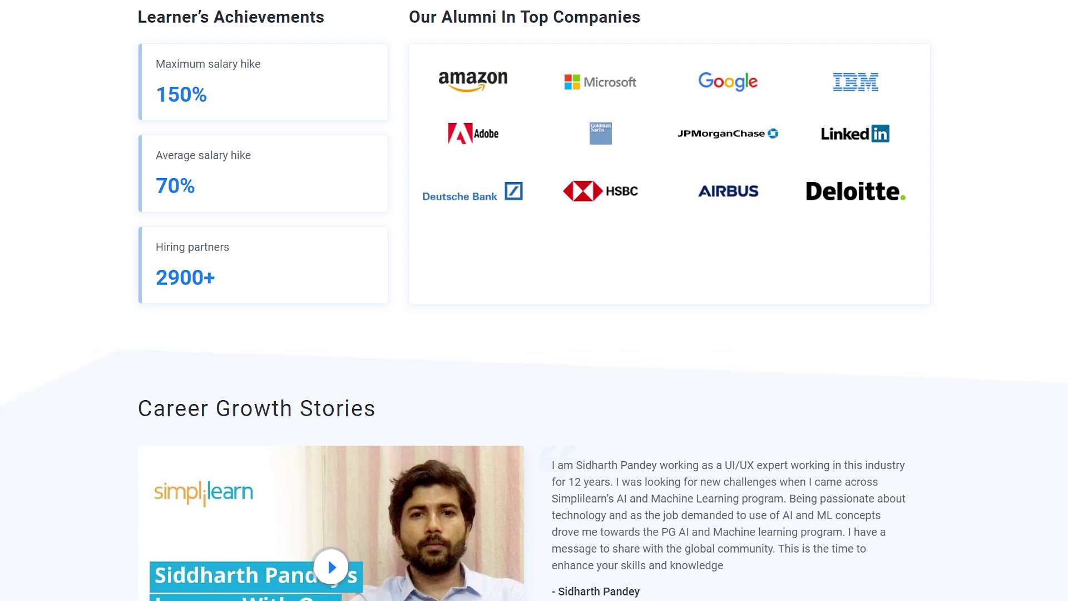
scroll(534, 301, down, 3)
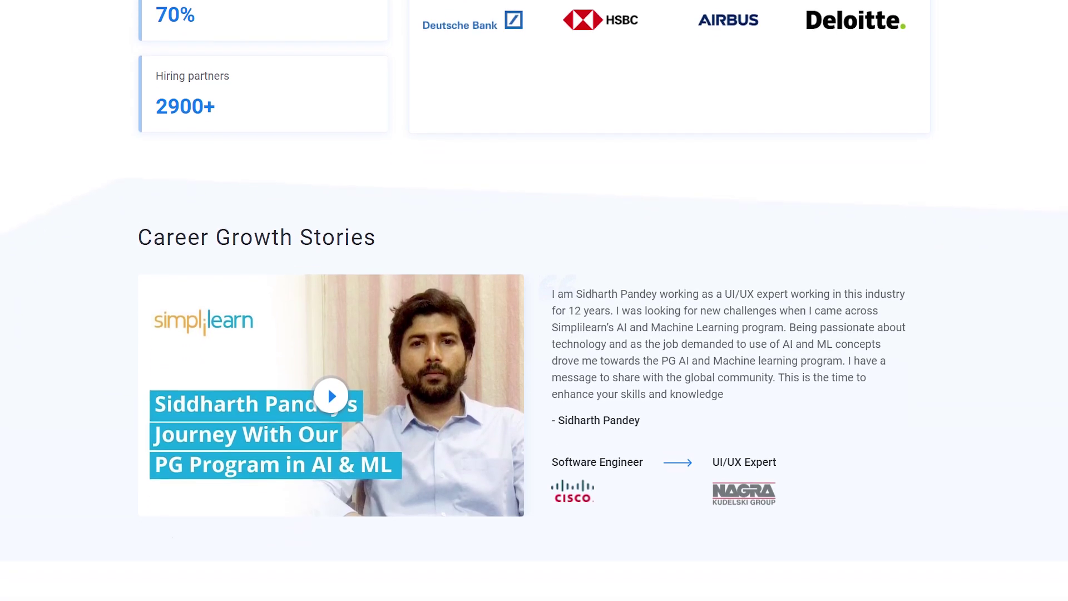
scroll(535, 300, down, 3)
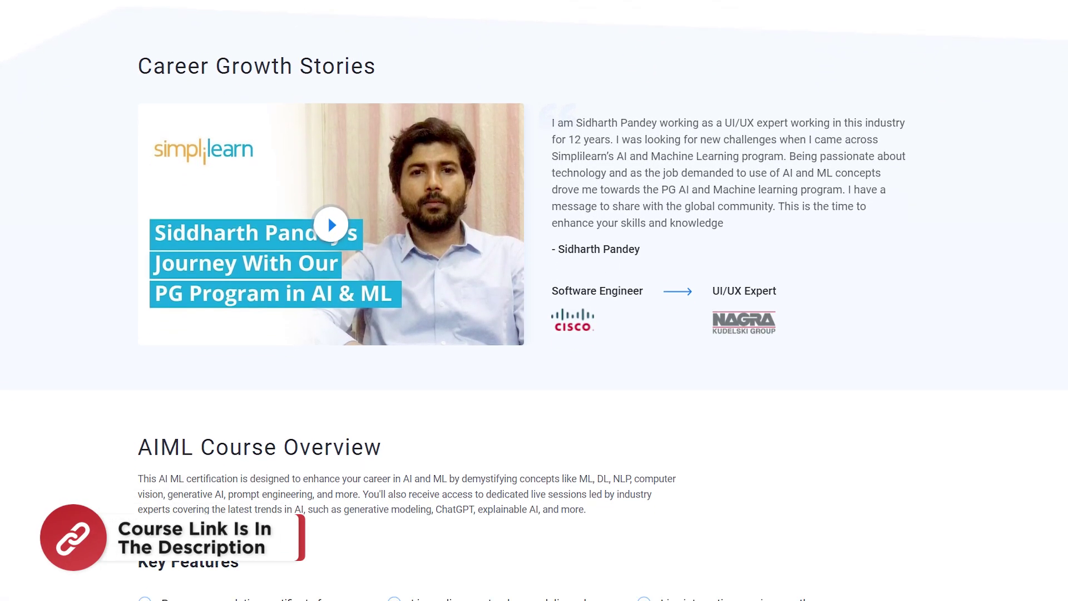
scroll(534, 301, down, 3)
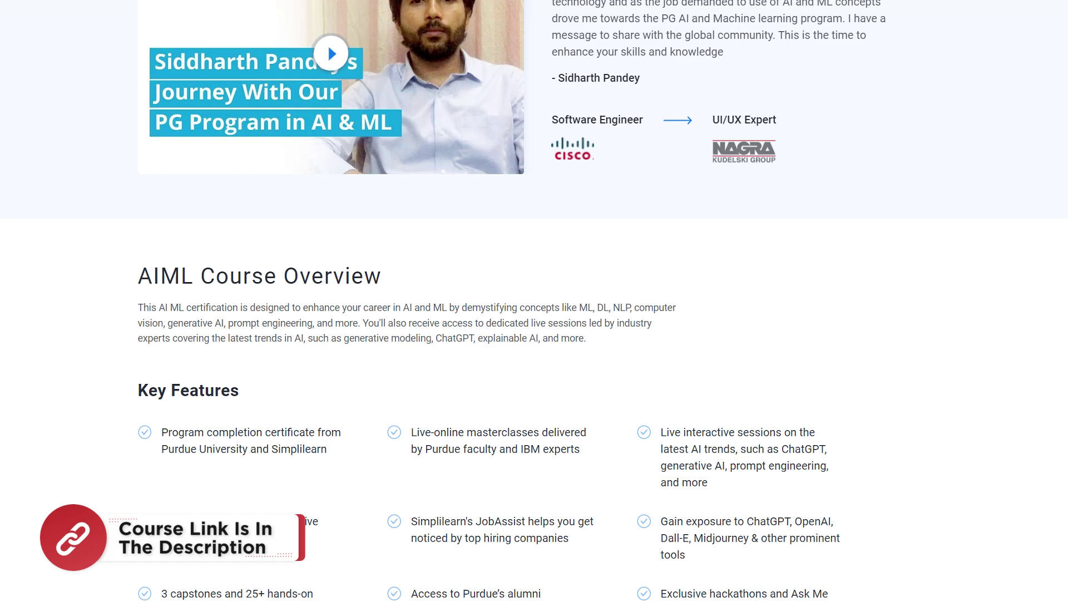
scroll(534, 300, down, 3)
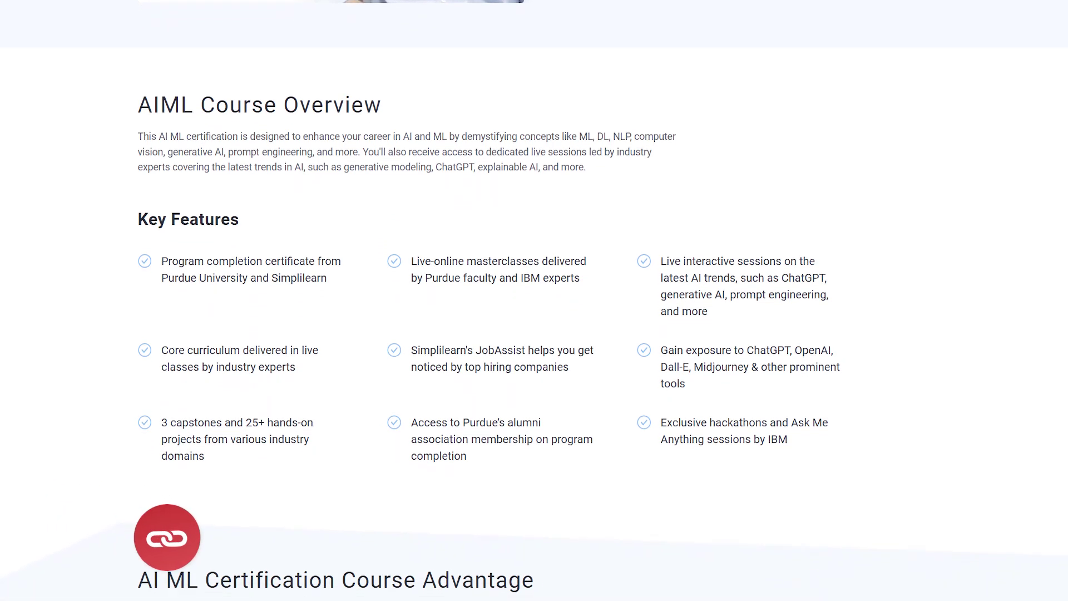
scroll(534, 301, down, 3)
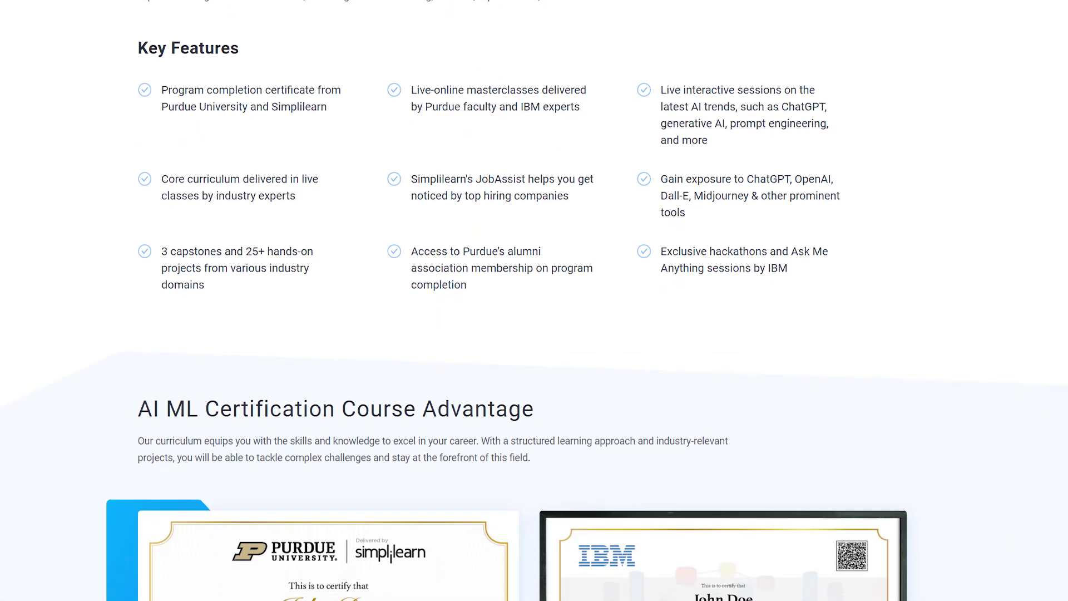
scroll(534, 300, down, 3)
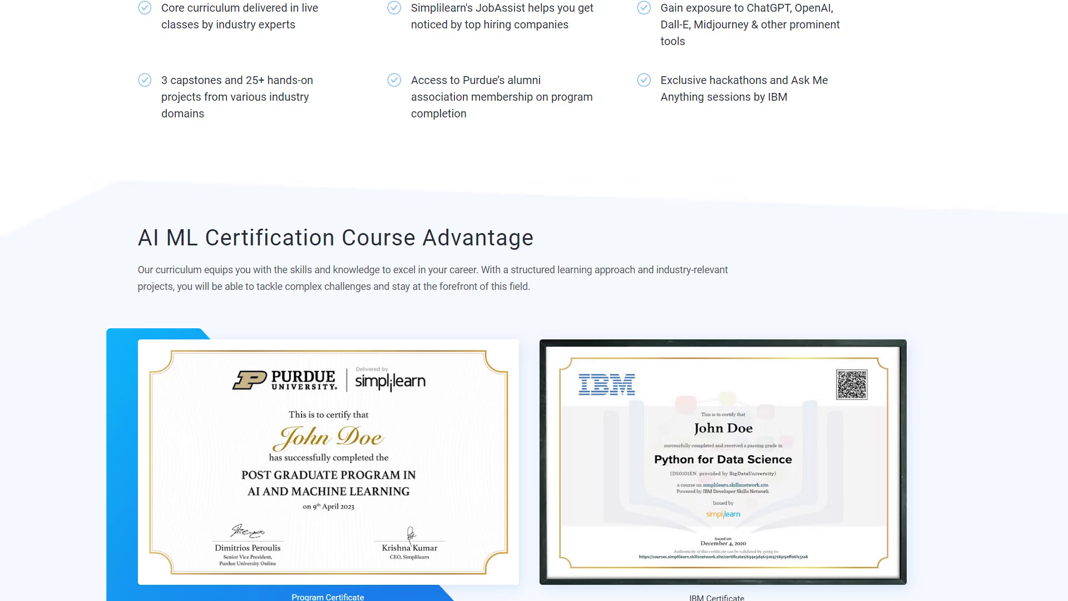
scroll(534, 301, down, 3)
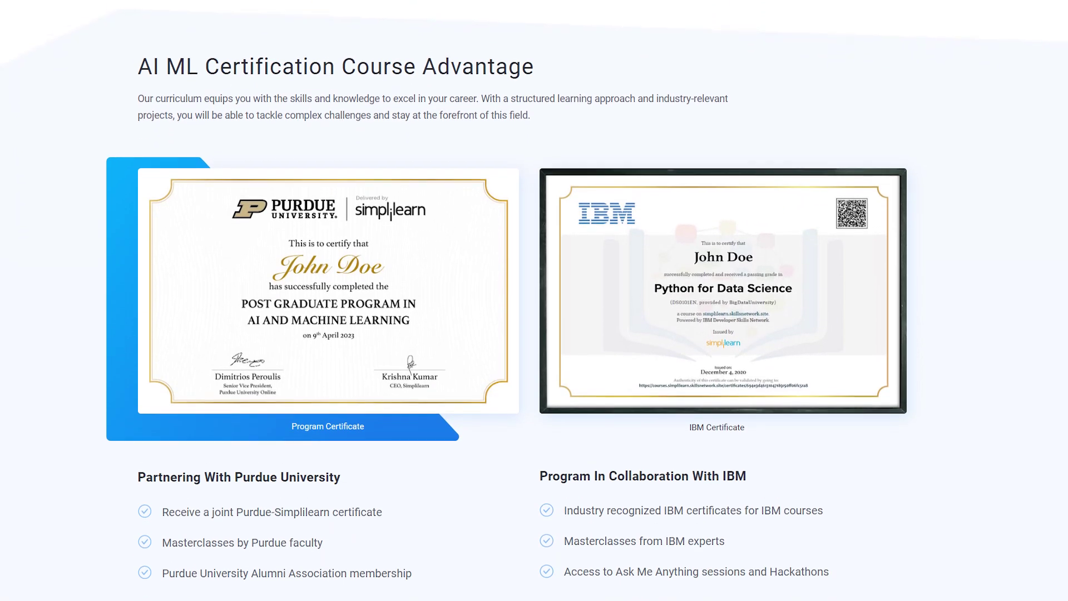
scroll(534, 300, down, 3)
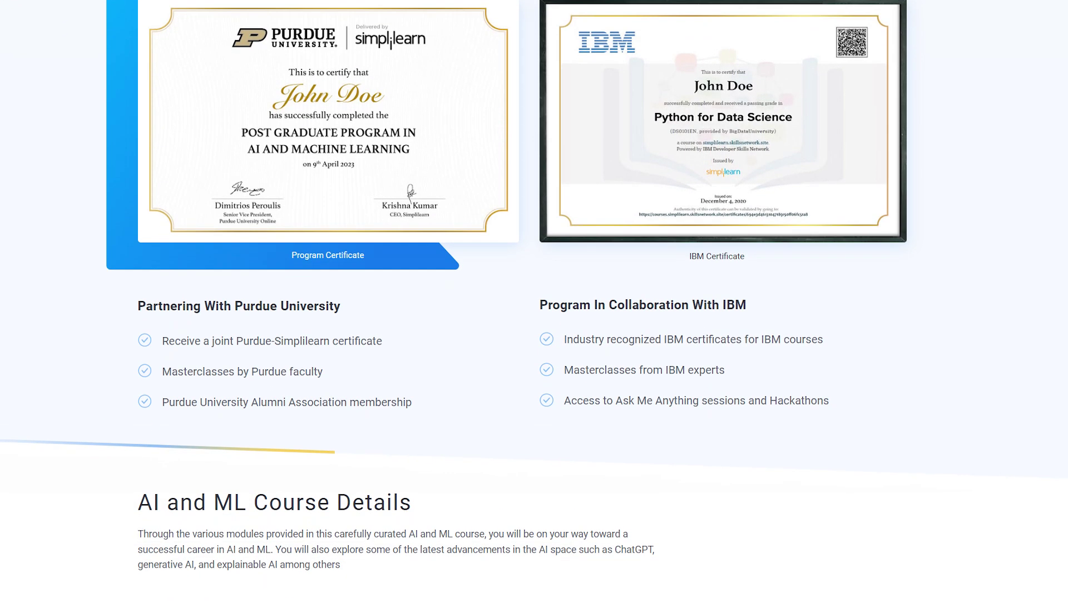
scroll(534, 300, down, 3)
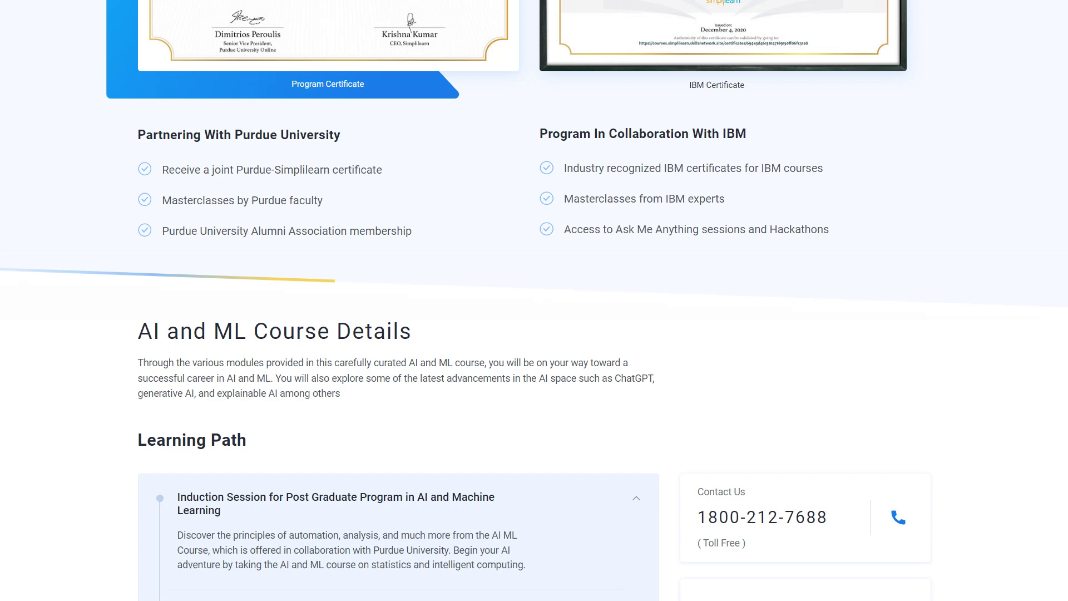
scroll(534, 301, down, 3)
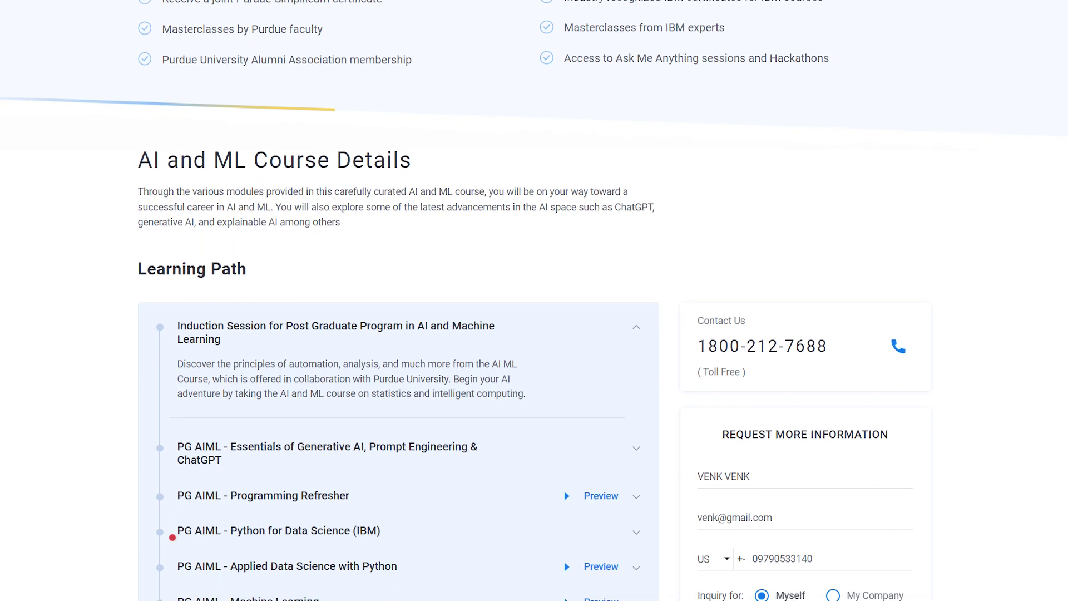
scroll(534, 301, down, 3)
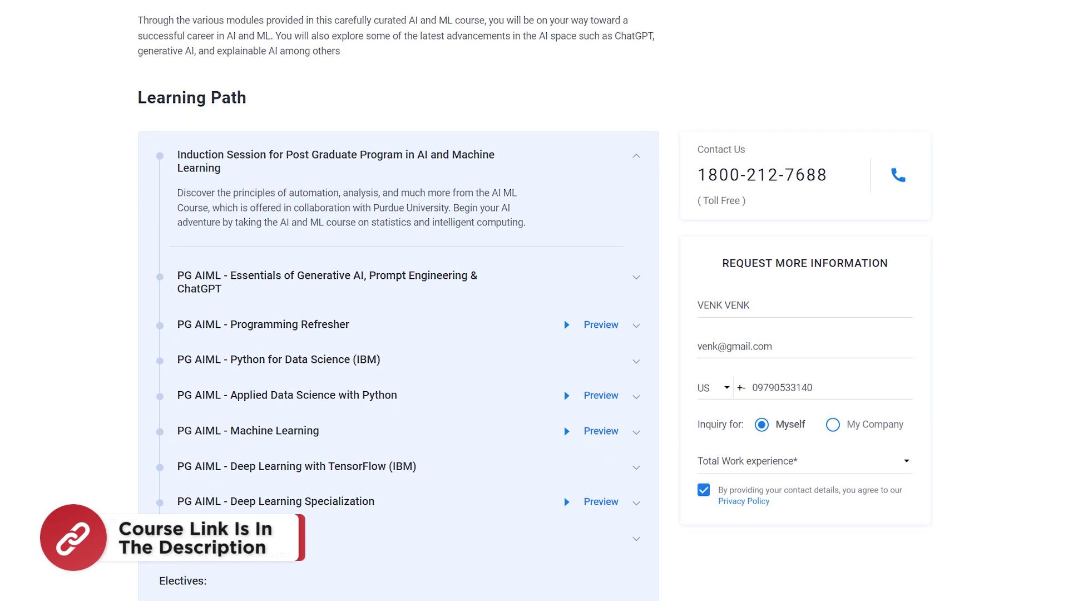
scroll(534, 301, down, 1)
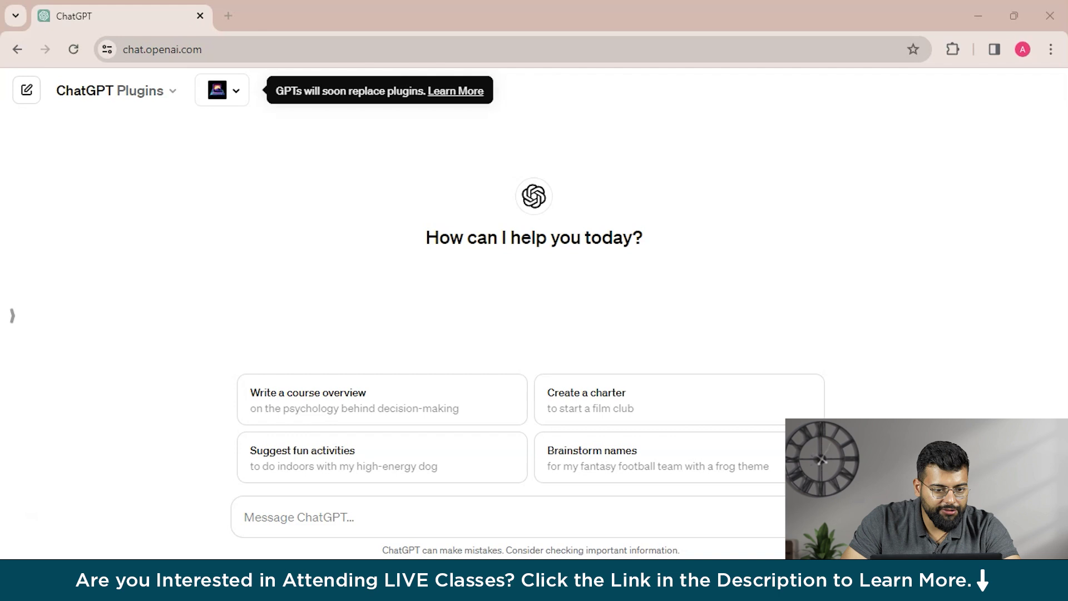
Switch the new chat's model to GPT-4, then back to the Plugins model
click(110, 91)
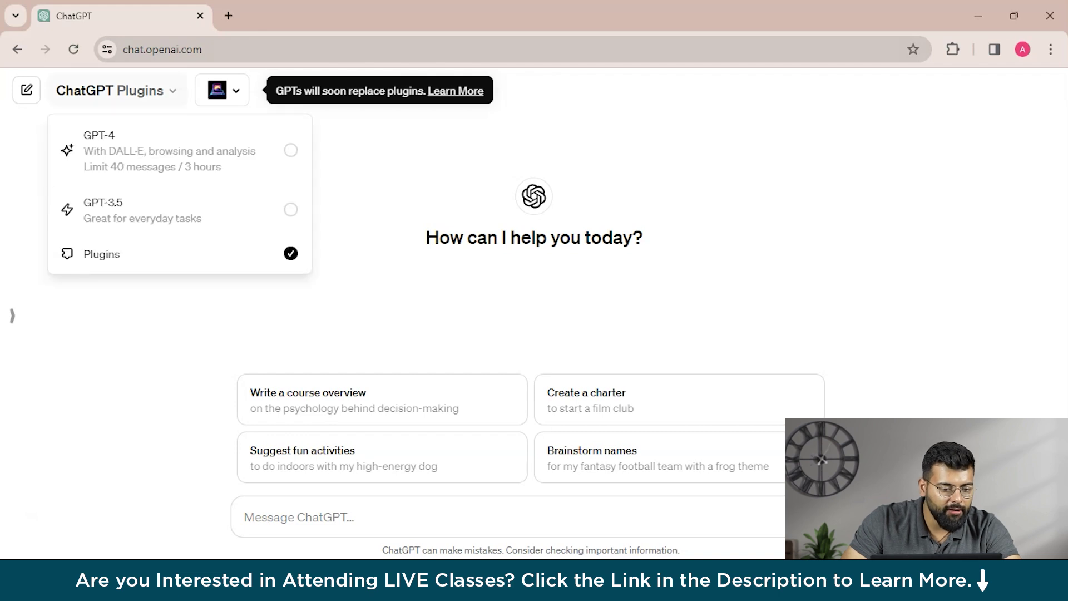
click(167, 150)
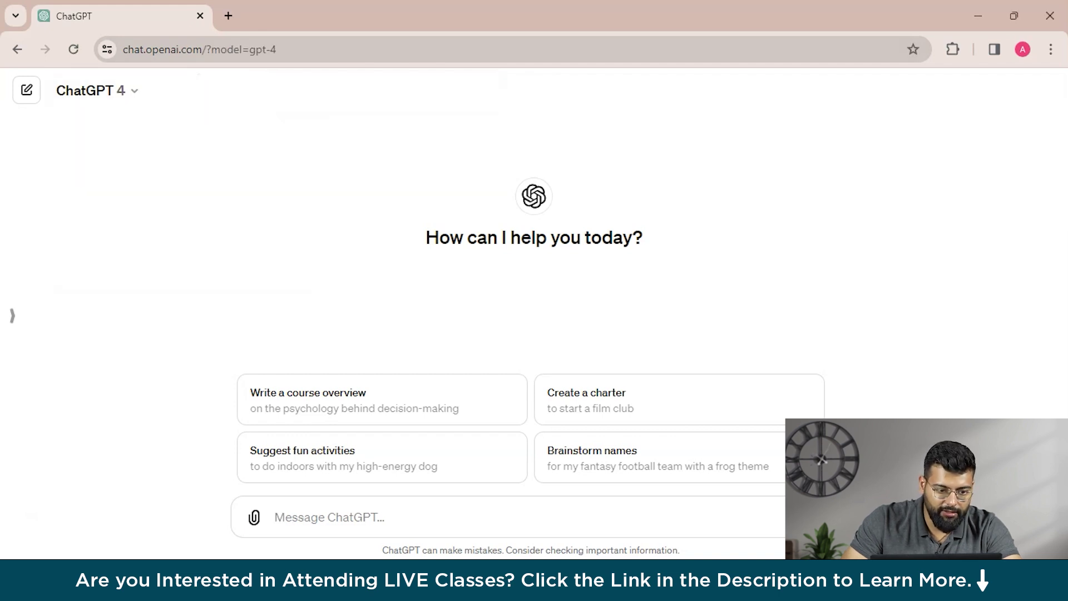
click(95, 90)
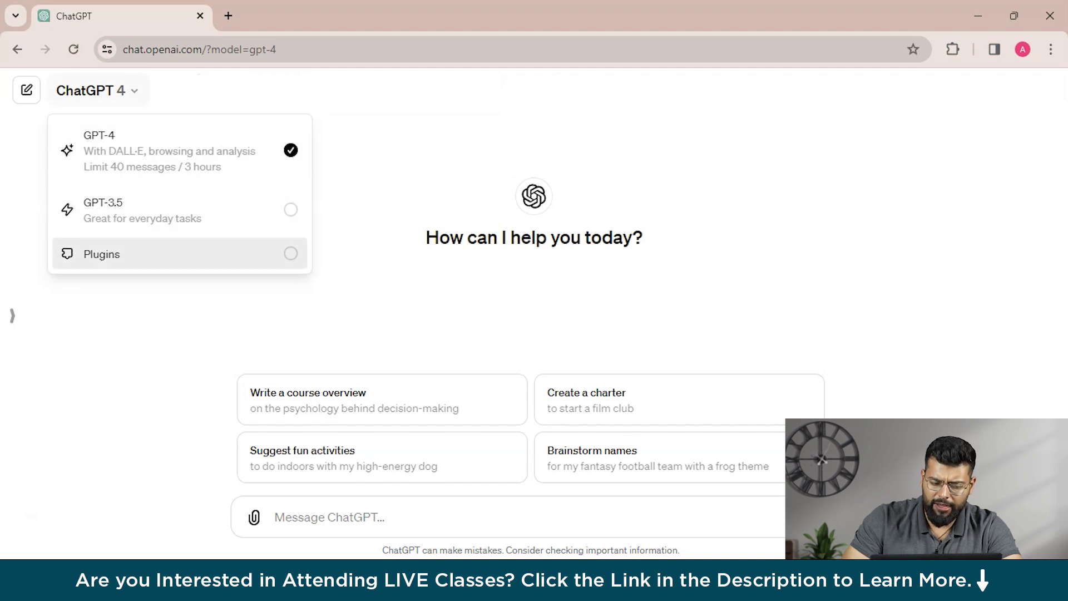
click(167, 254)
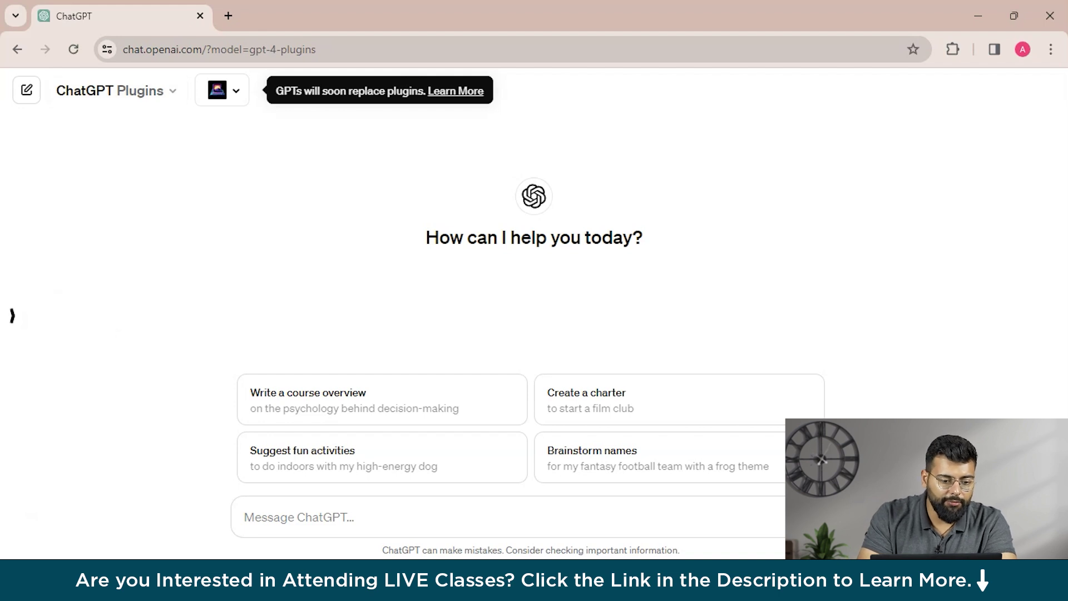
Confirm under Settings > Beta features that Plugins is switched on, then close Settings
click(13, 315)
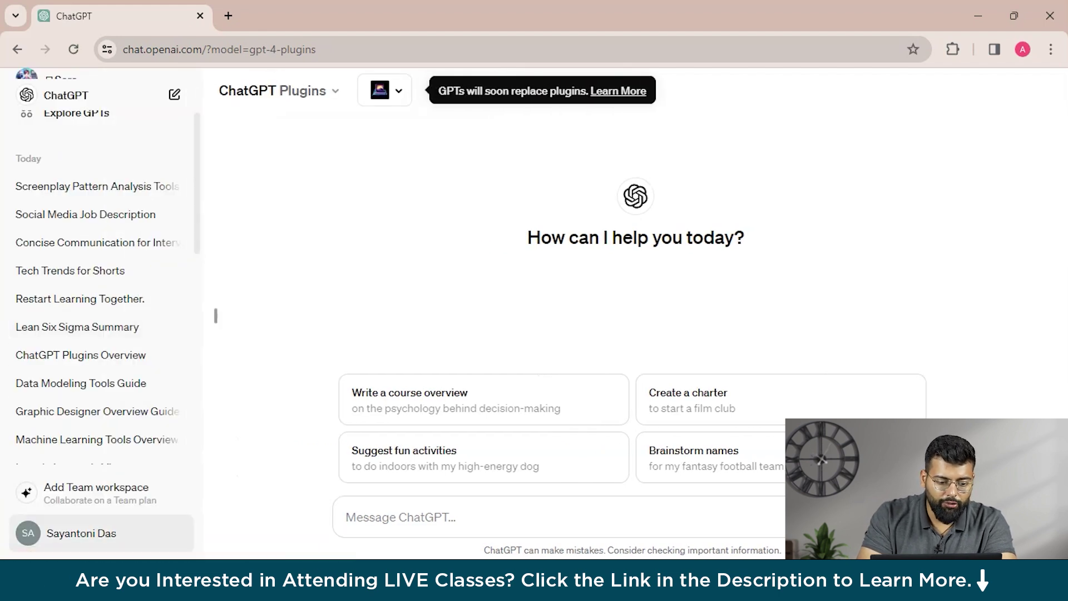
click(67, 533)
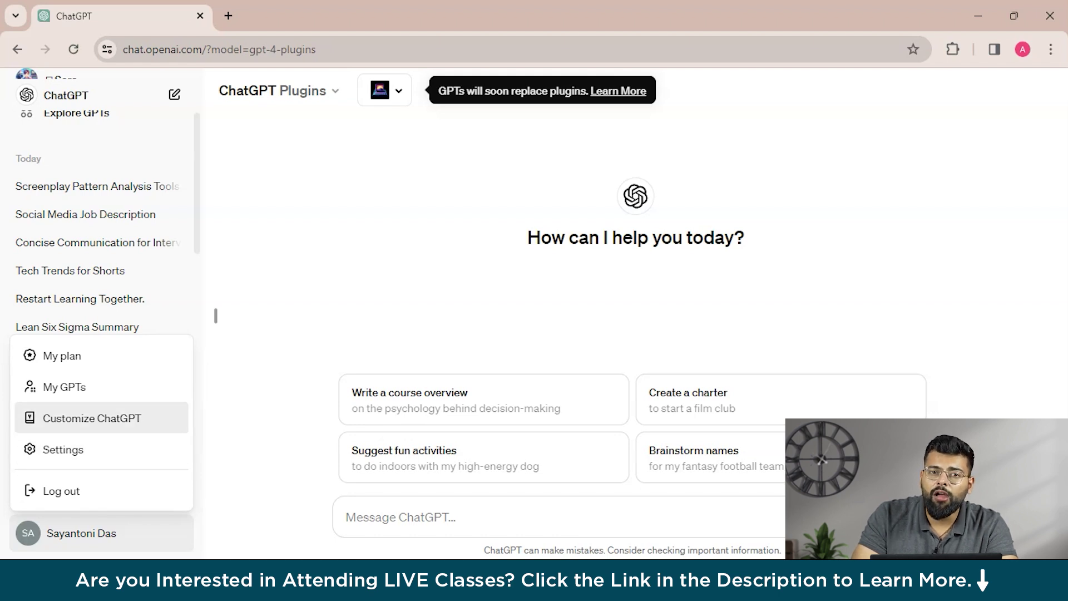
click(63, 449)
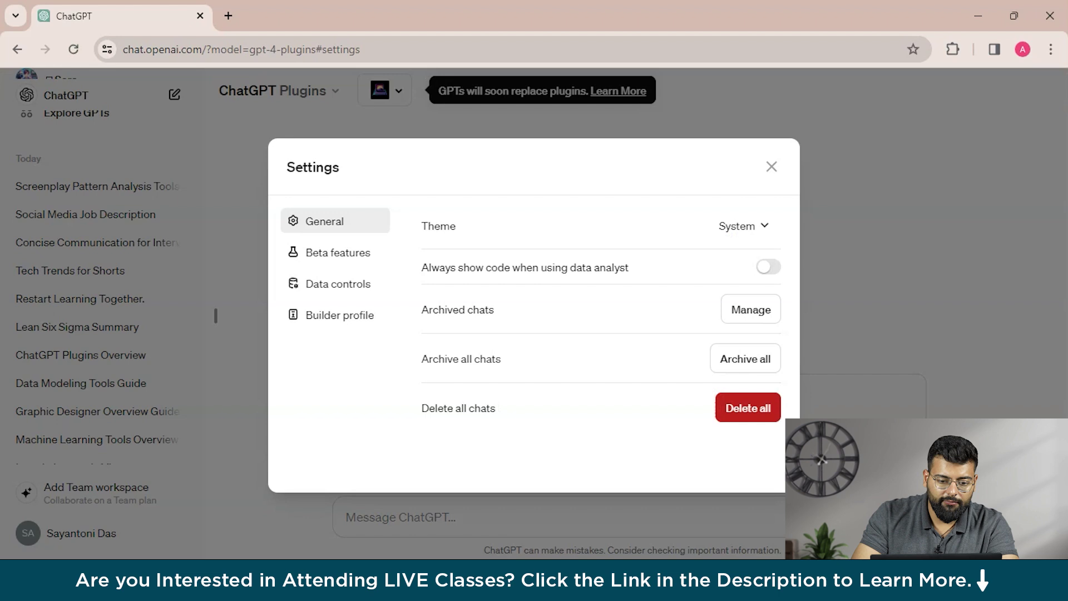
click(337, 252)
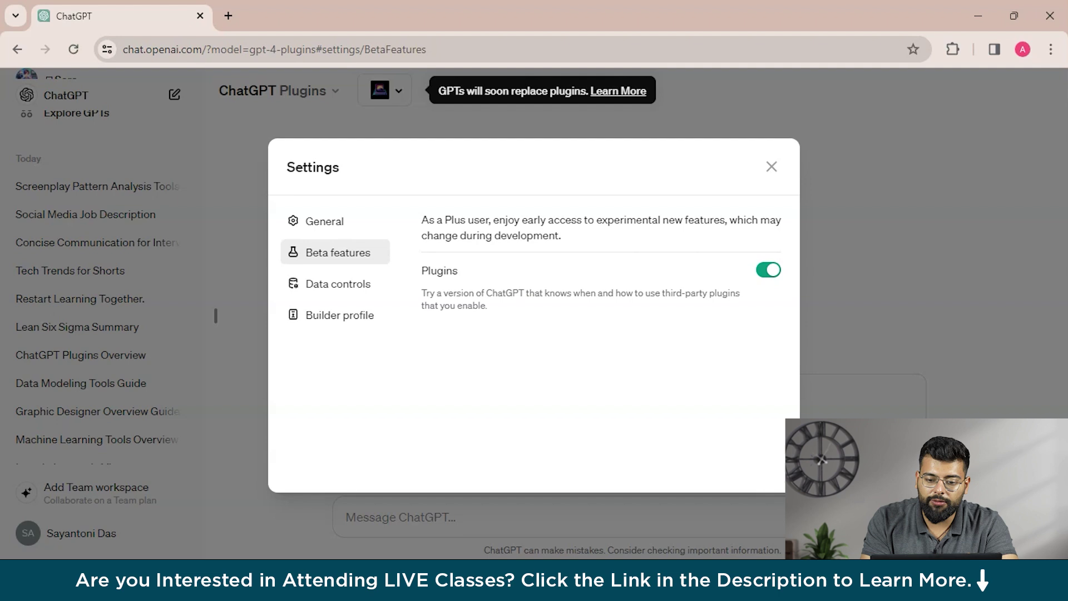
click(216, 316)
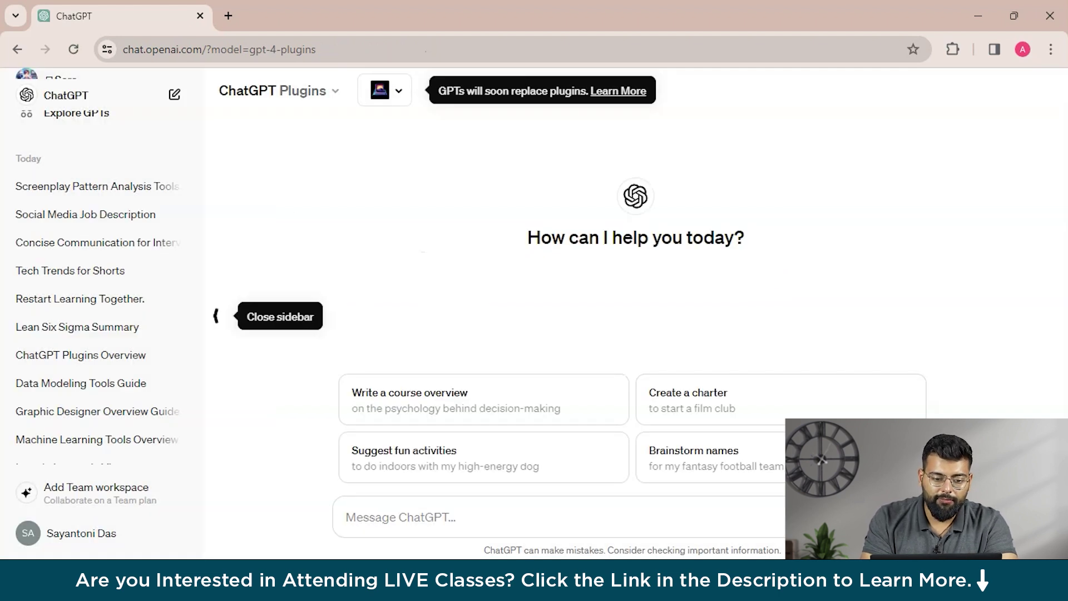
Hide the chat history sidebar and go to the Plugin store from the plugin dropdown
click(215, 315)
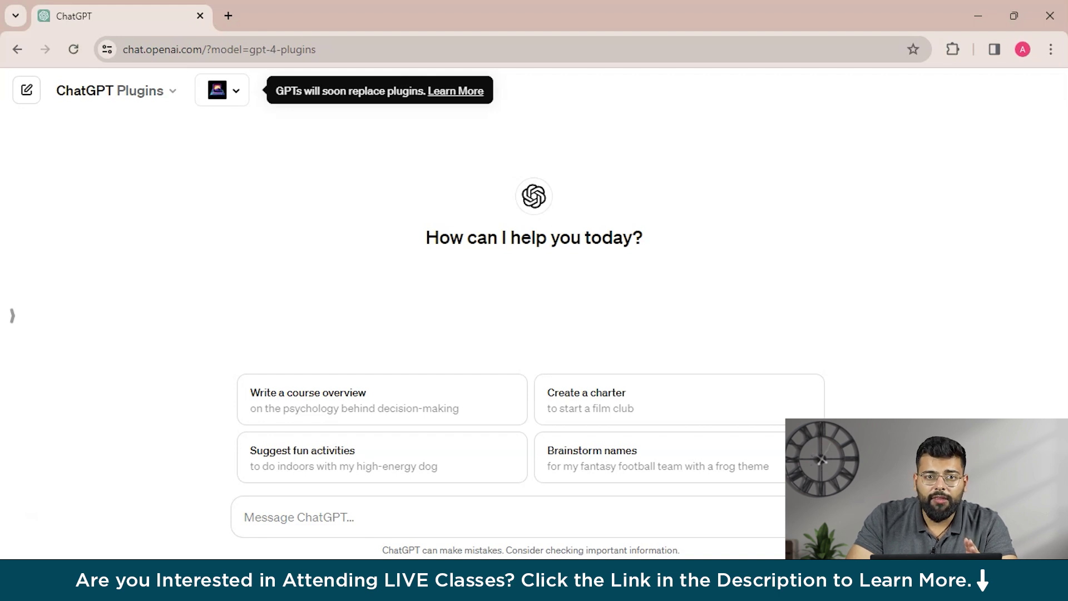
click(222, 90)
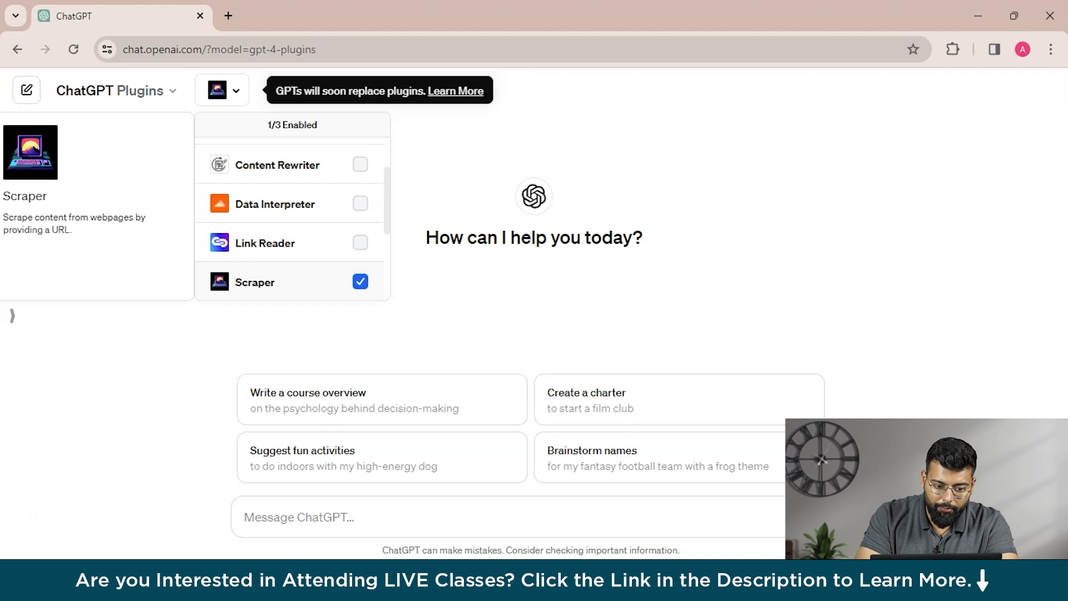
scroll(289, 204, down, 3)
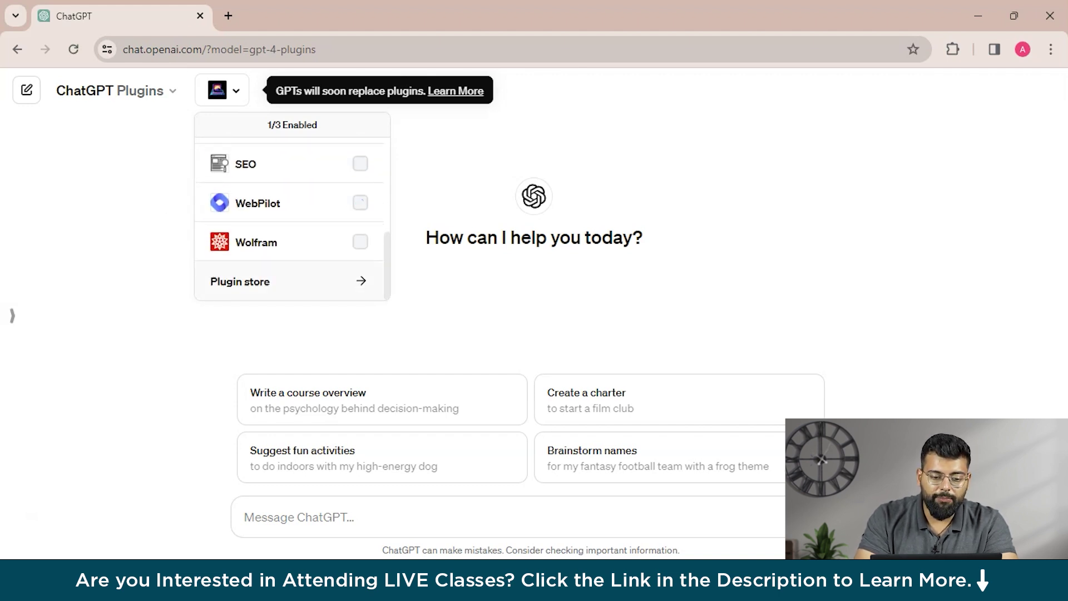
click(240, 281)
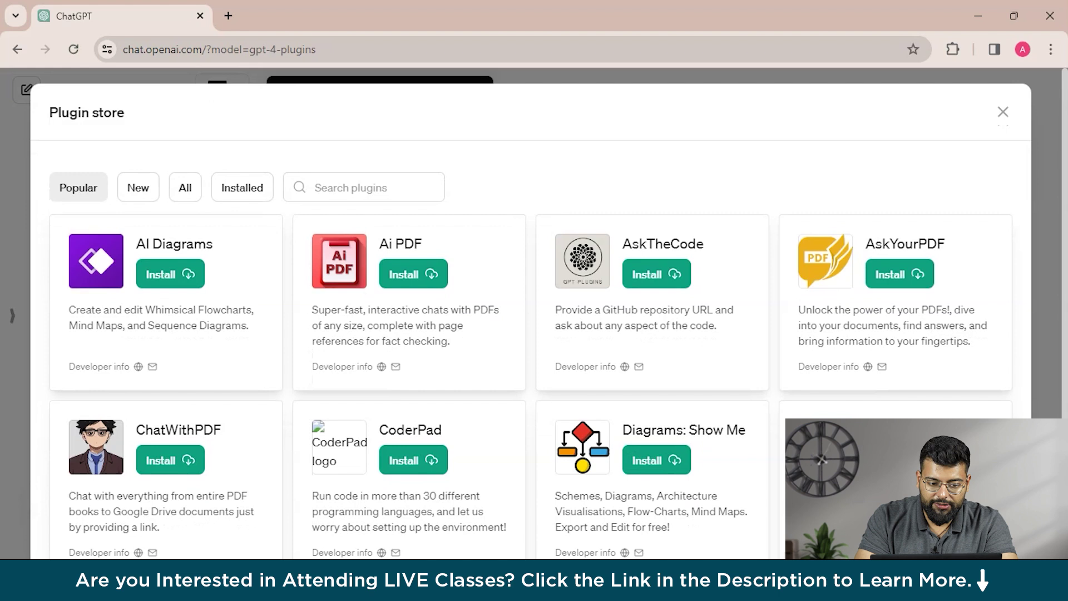
Browse the Plugin store's Popular, New and All plugin listings
scroll(534, 312, down, 2)
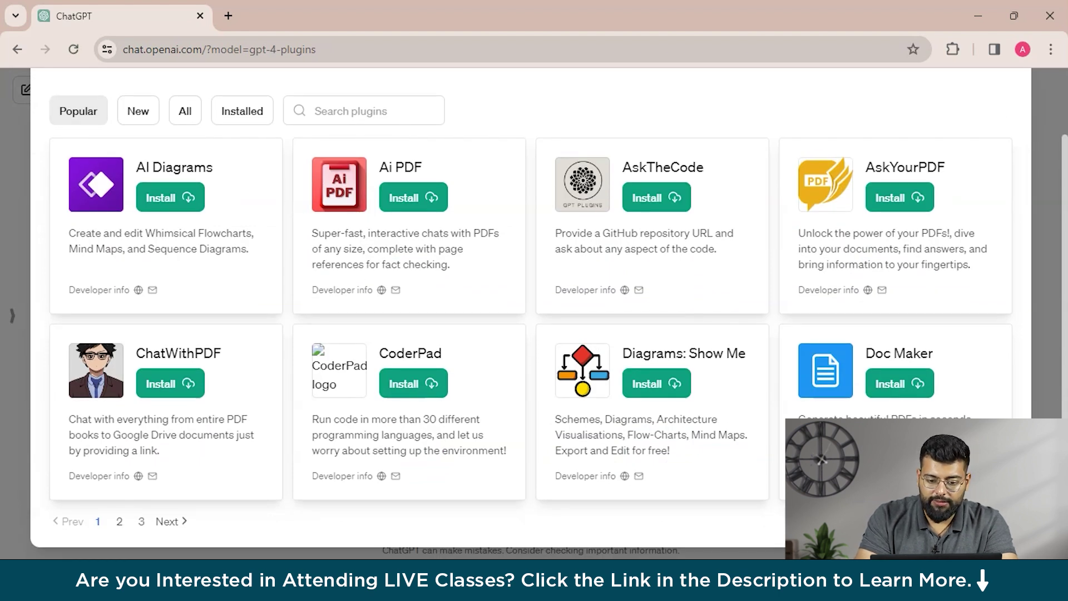
scroll(657, 196, up, 2)
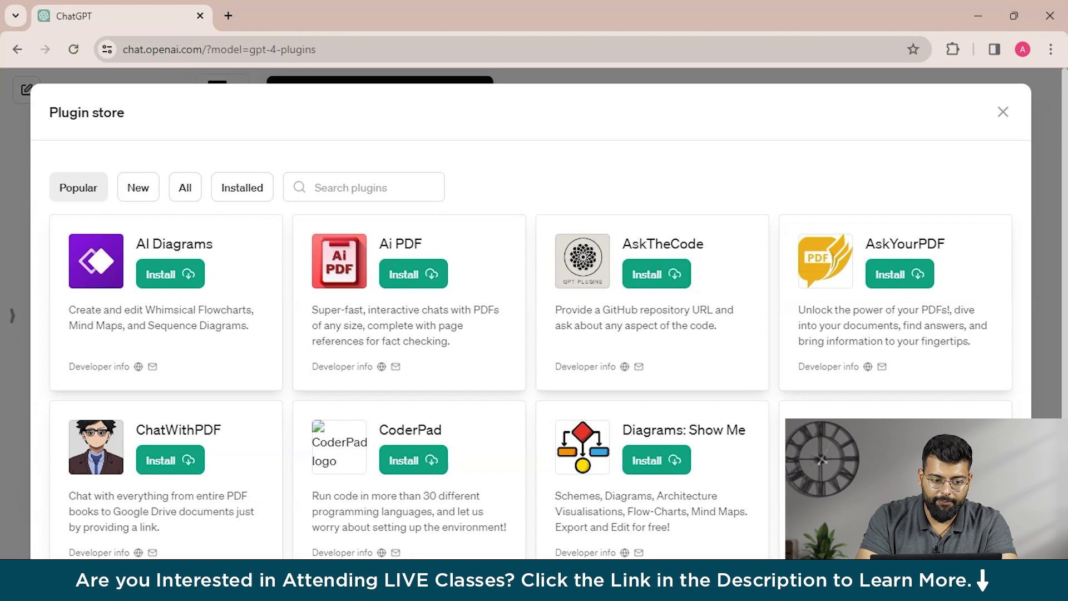
scroll(656, 197, down, 2)
click(138, 111)
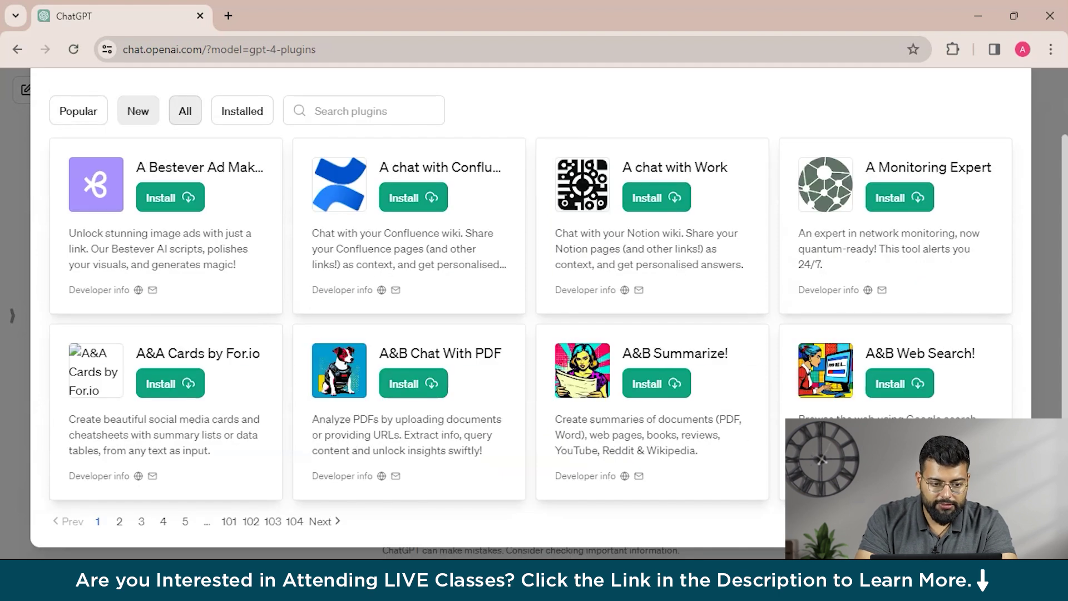
click(185, 111)
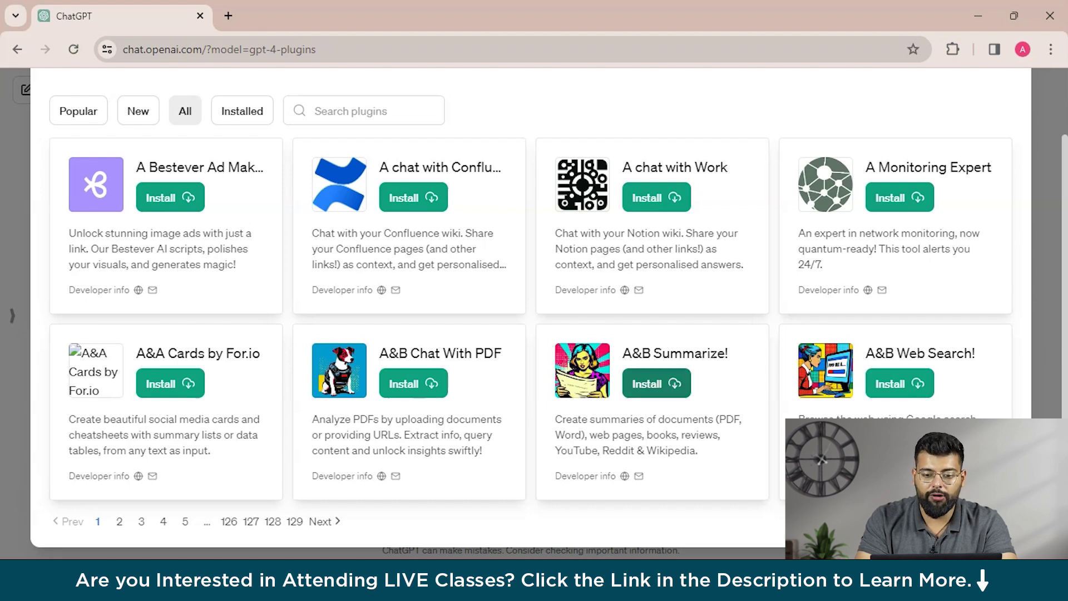
Install the AI Diagrams plugin from the Popular listing
scroll(534, 311, up, 2)
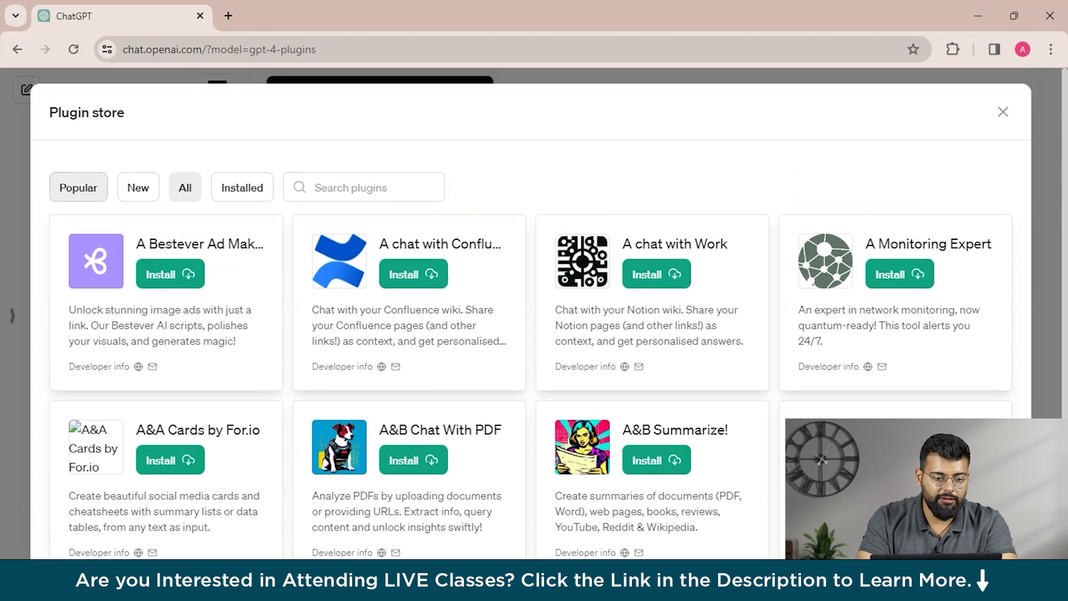
scroll(242, 188, down, 2)
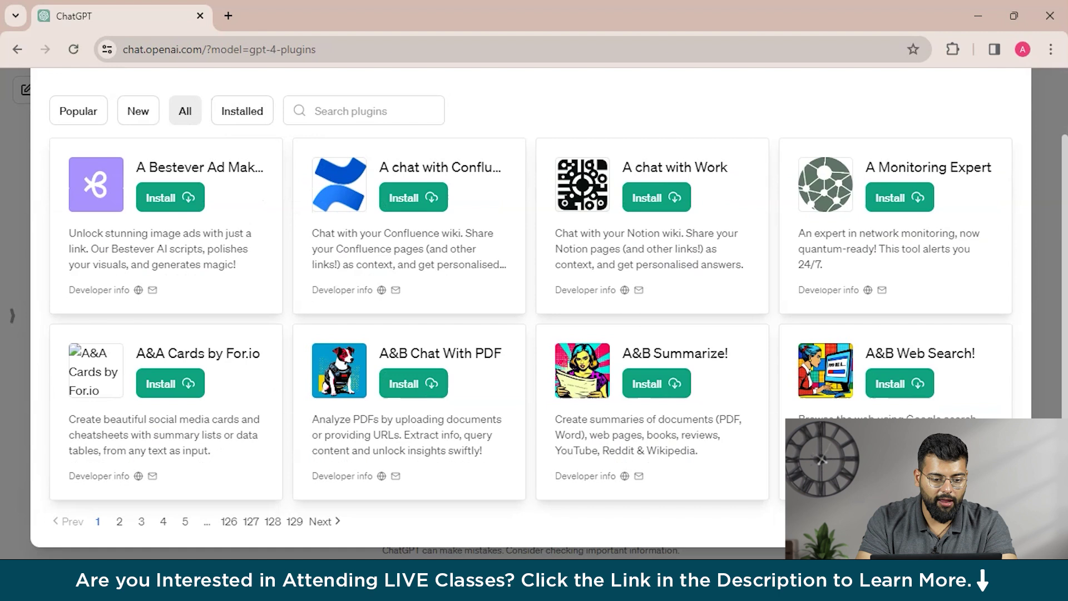
click(78, 111)
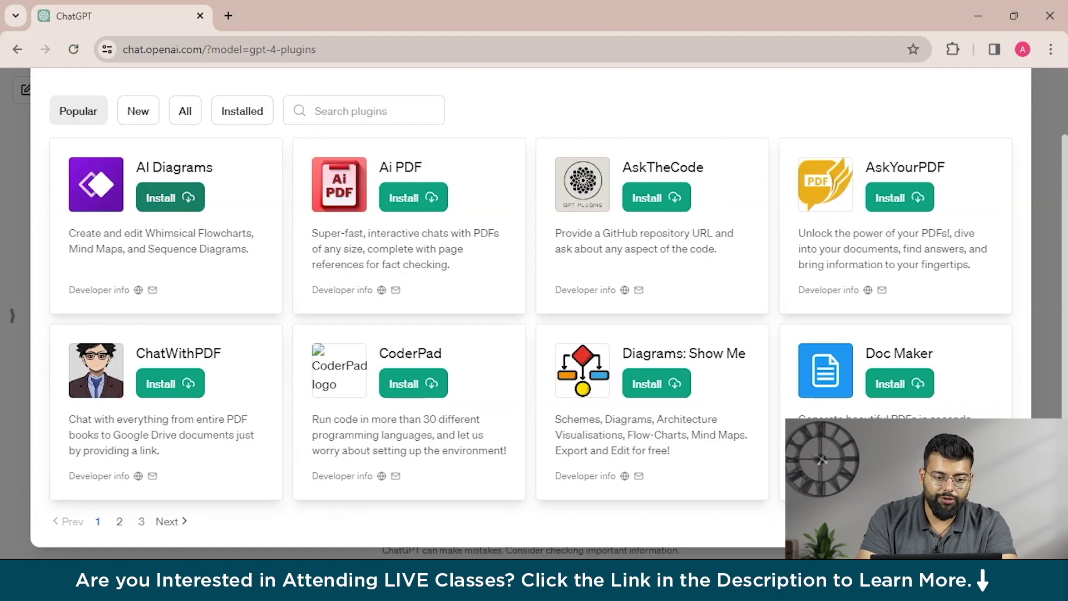
click(170, 197)
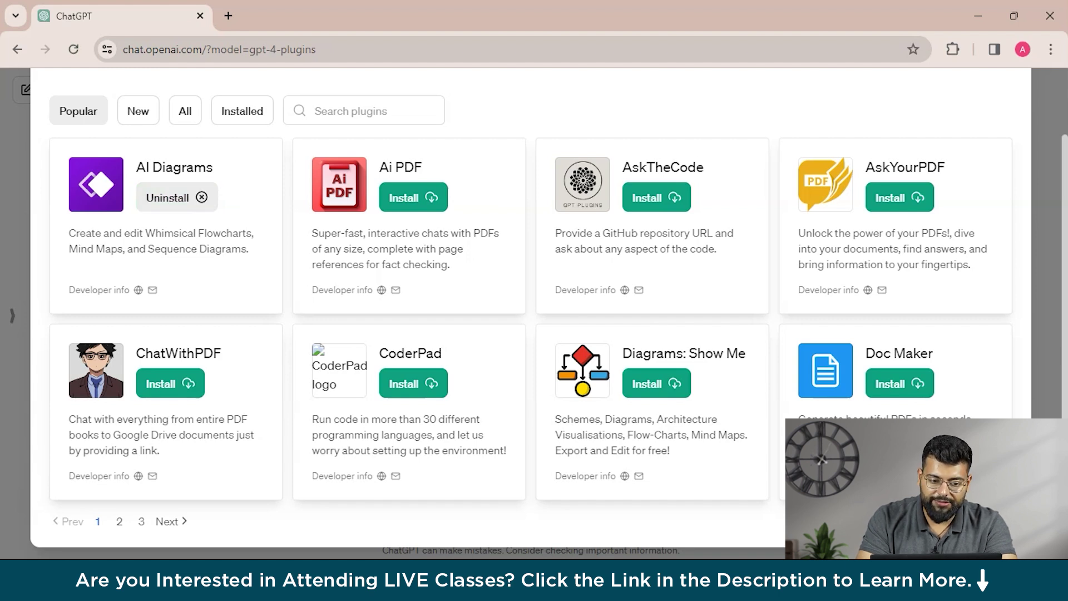
Leave the store and review the chat's plugins, toggling AnalyticsAI on then off again
key(Escape)
click(261, 90)
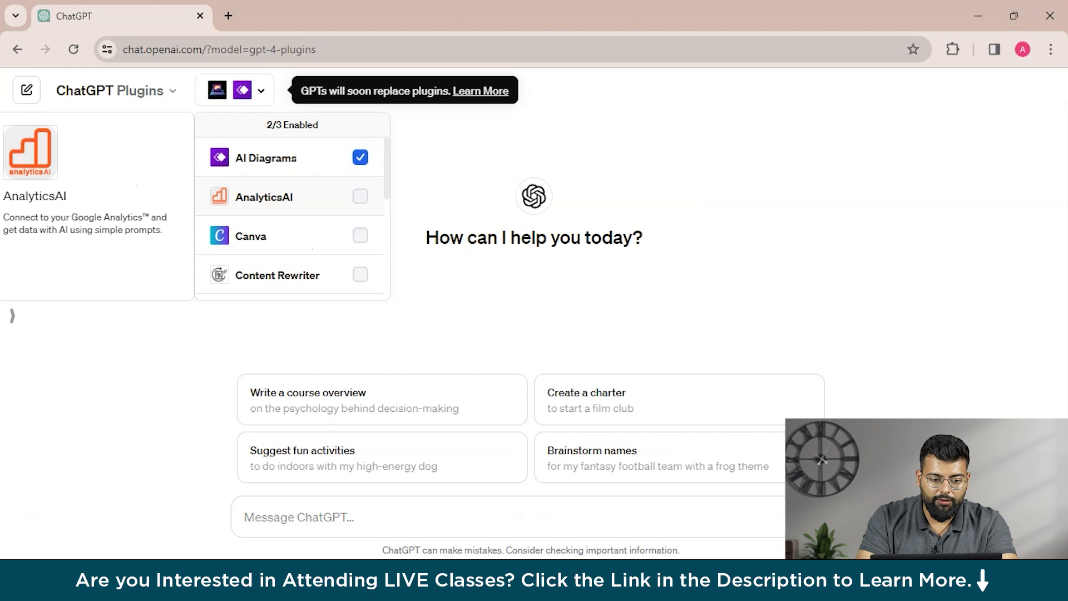
click(360, 197)
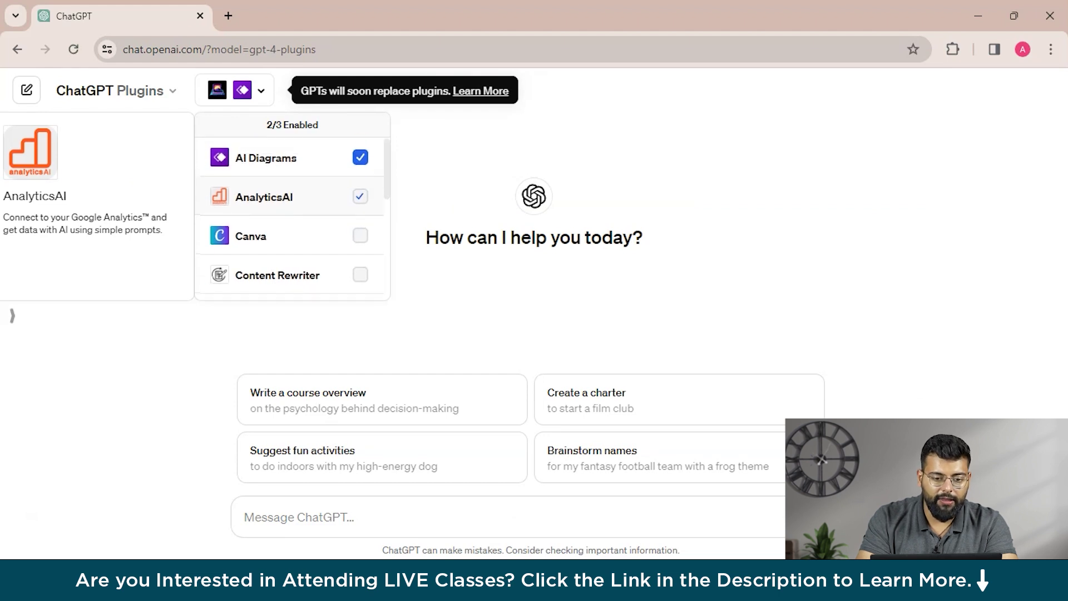
click(360, 196)
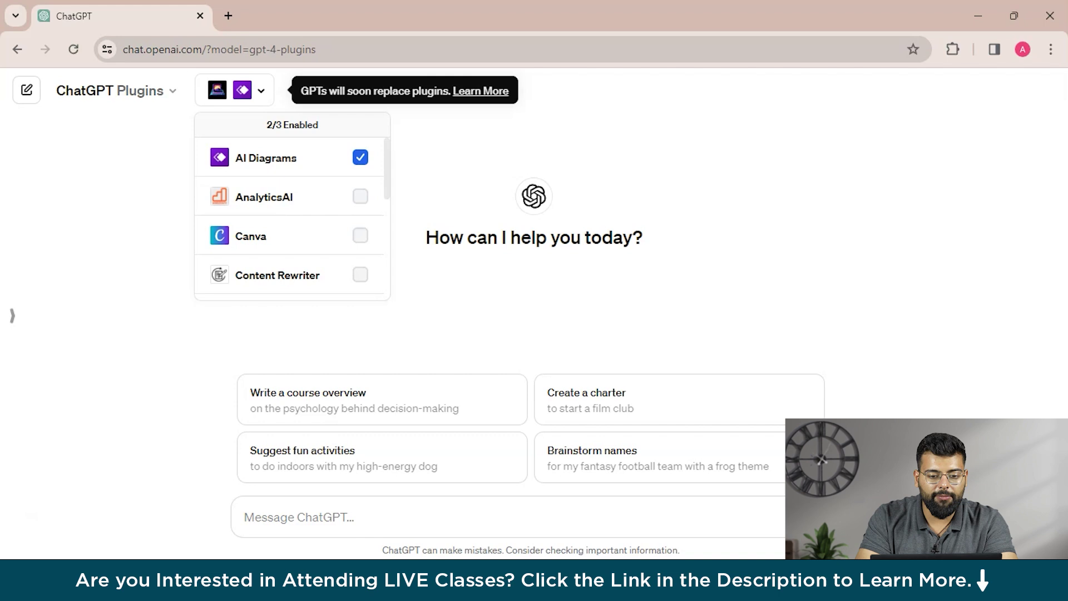
scroll(292, 222, down, 6)
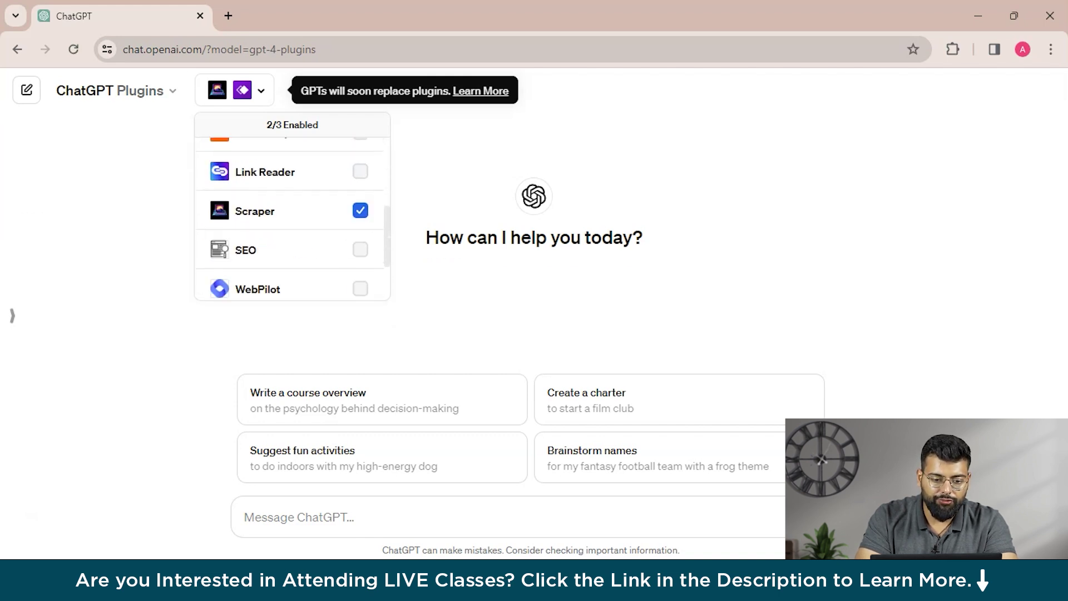
scroll(292, 217, up, 3)
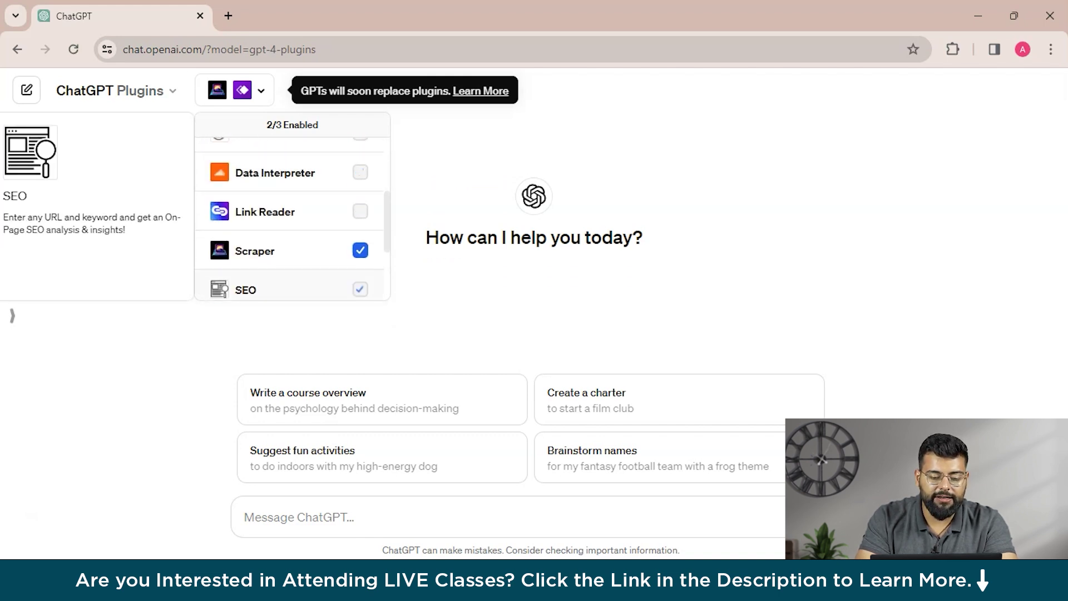
scroll(292, 217, up, 3)
scroll(360, 184, down, 5)
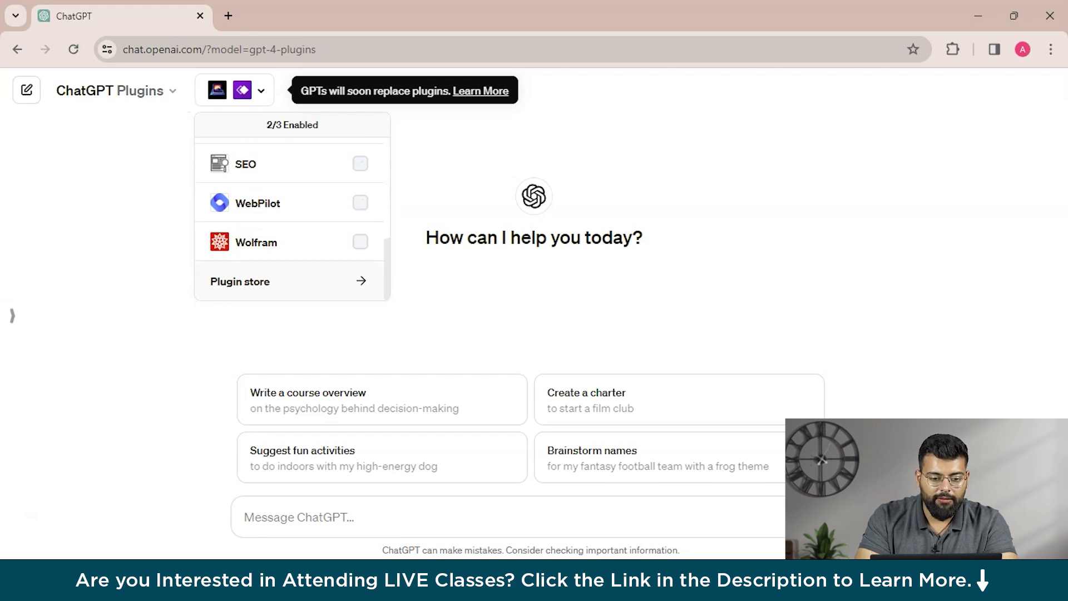
Look over the Plugin store again, then close it
click(240, 281)
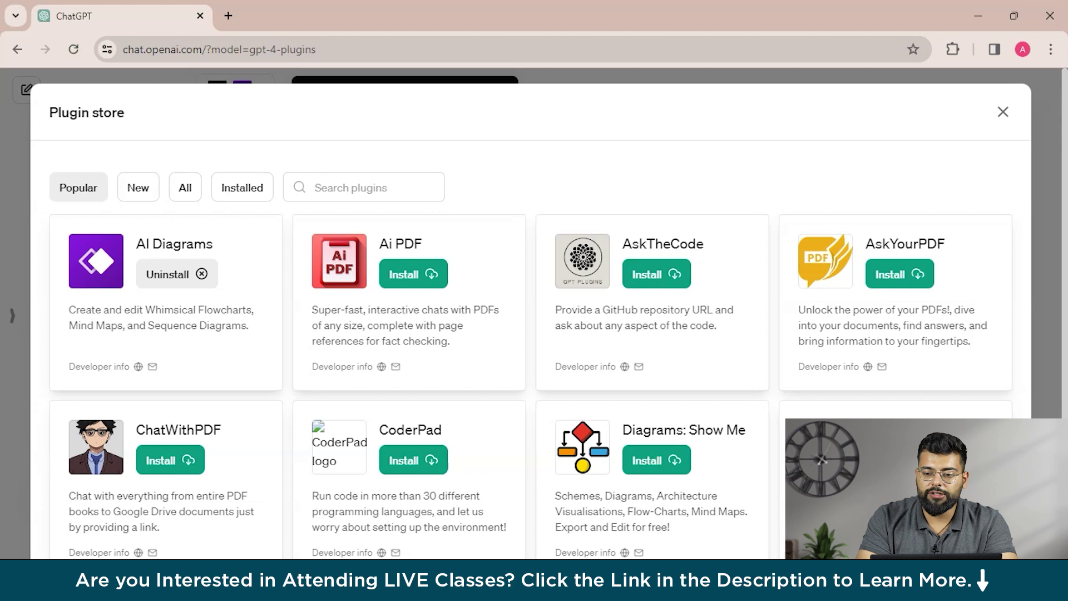
click(1003, 112)
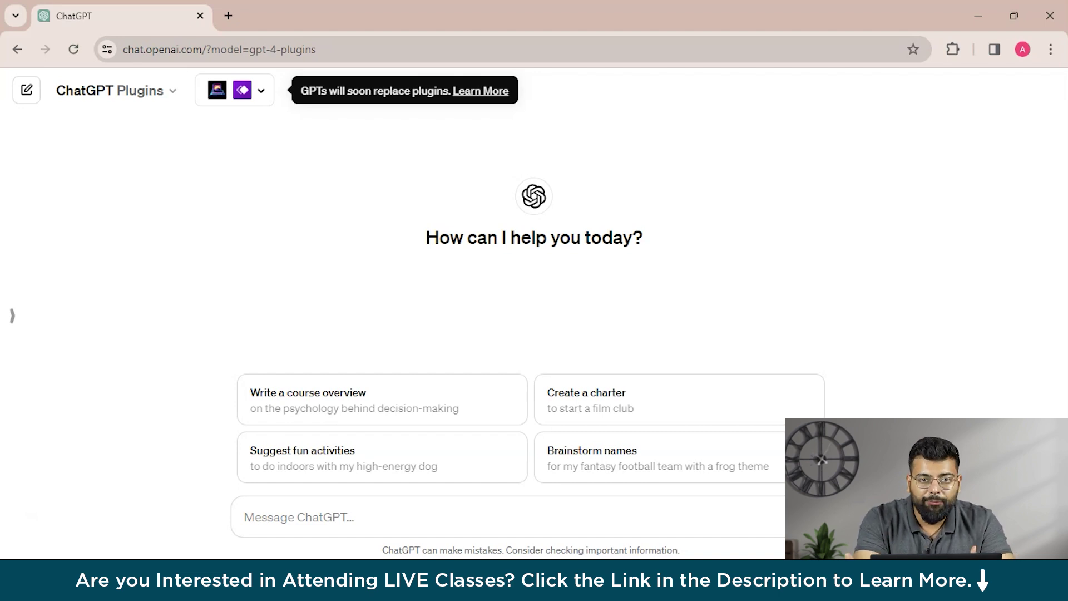
Search the Plugin store for 'prompt perfe' and install the Prompt Perfect plugin
click(261, 90)
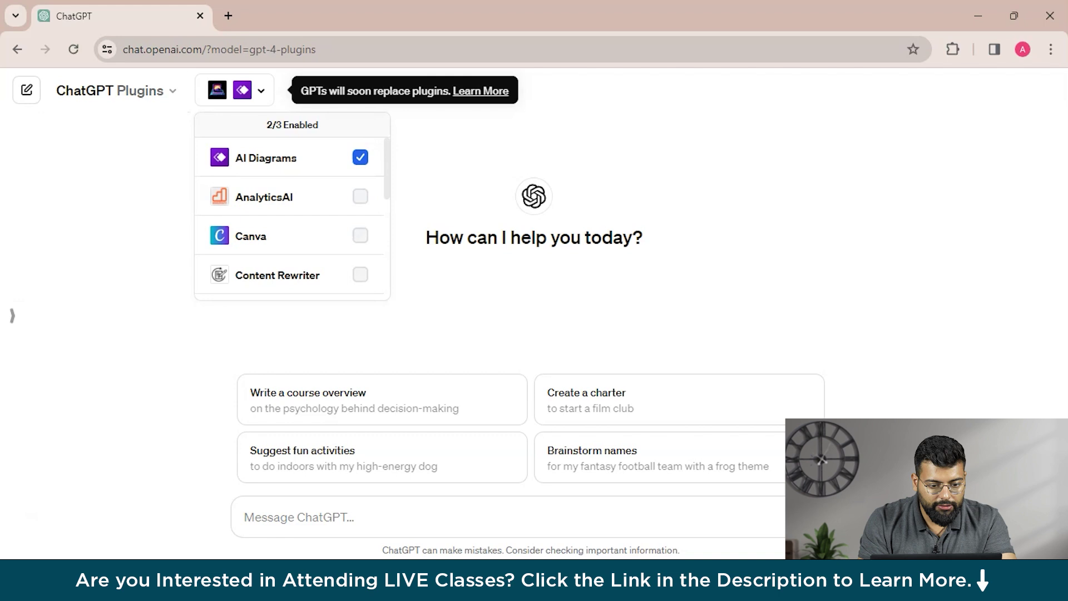
scroll(245, 236, down, 5)
click(250, 290)
click(345, 188)
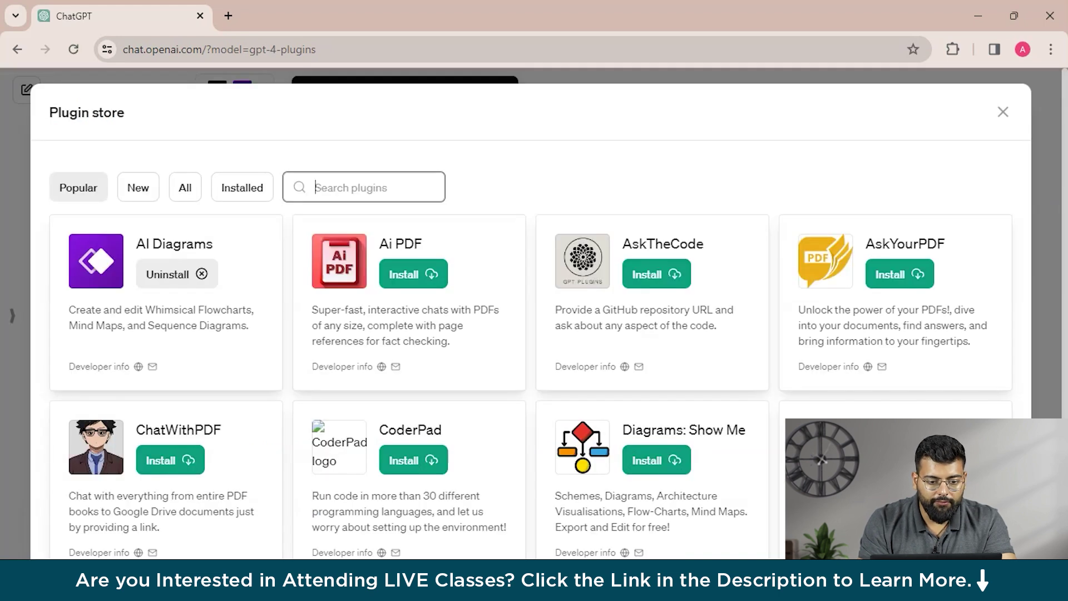
text(prompt perfe)
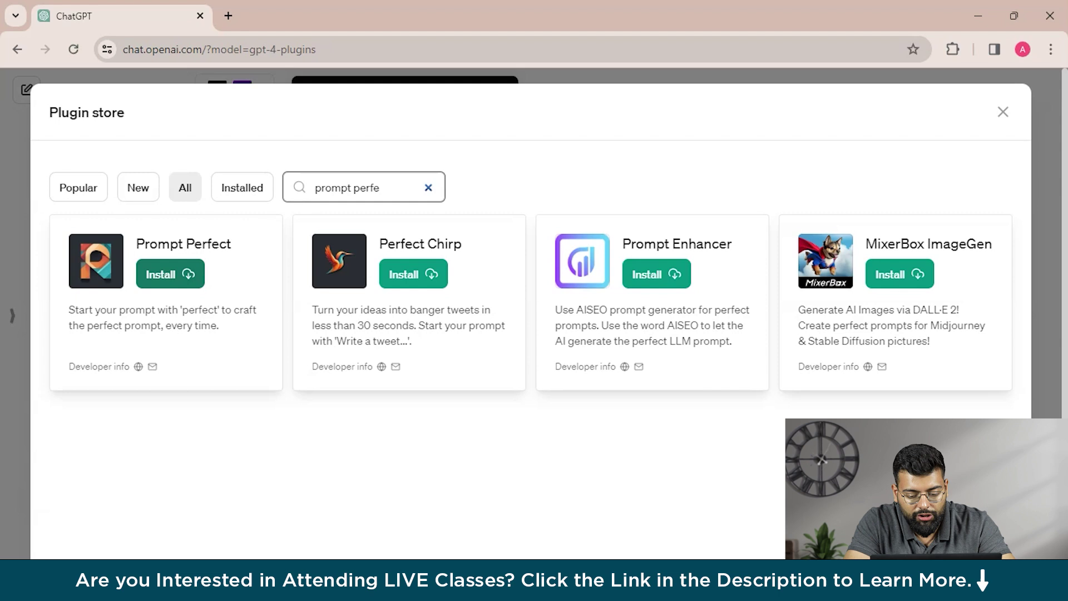
key(Tab)
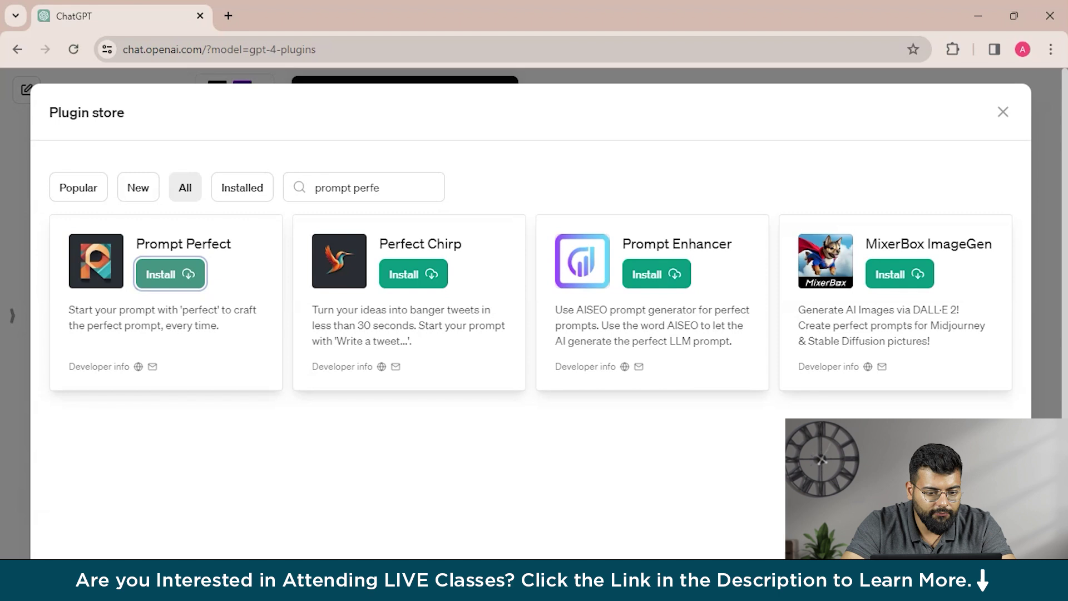
key(Return)
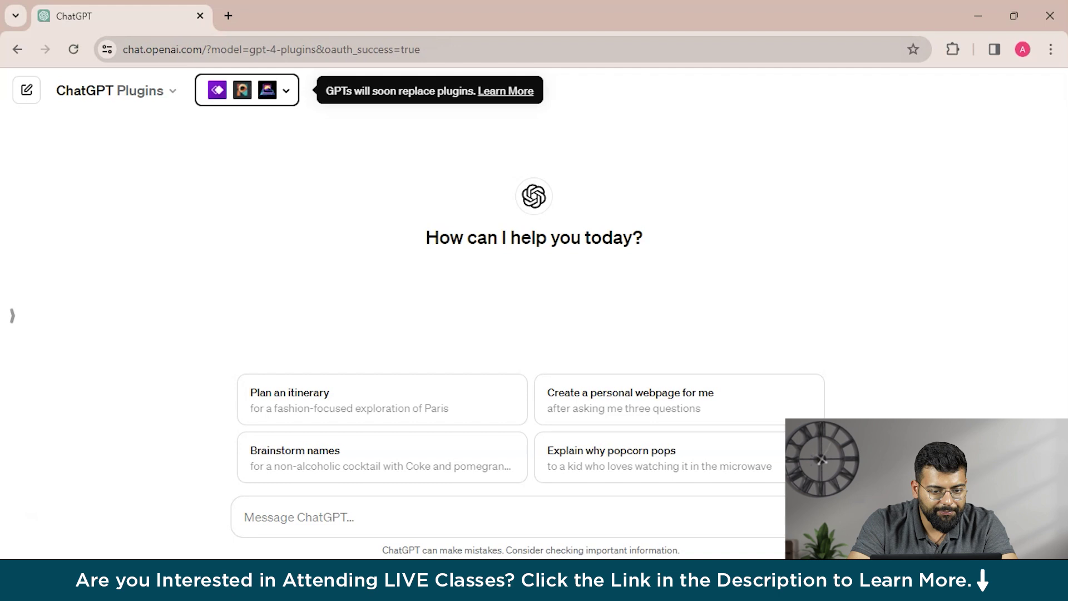
Disable AI Diagrams and Scraper, leaving Prompt Perfect as the chat's only enabled plugin
key(Return)
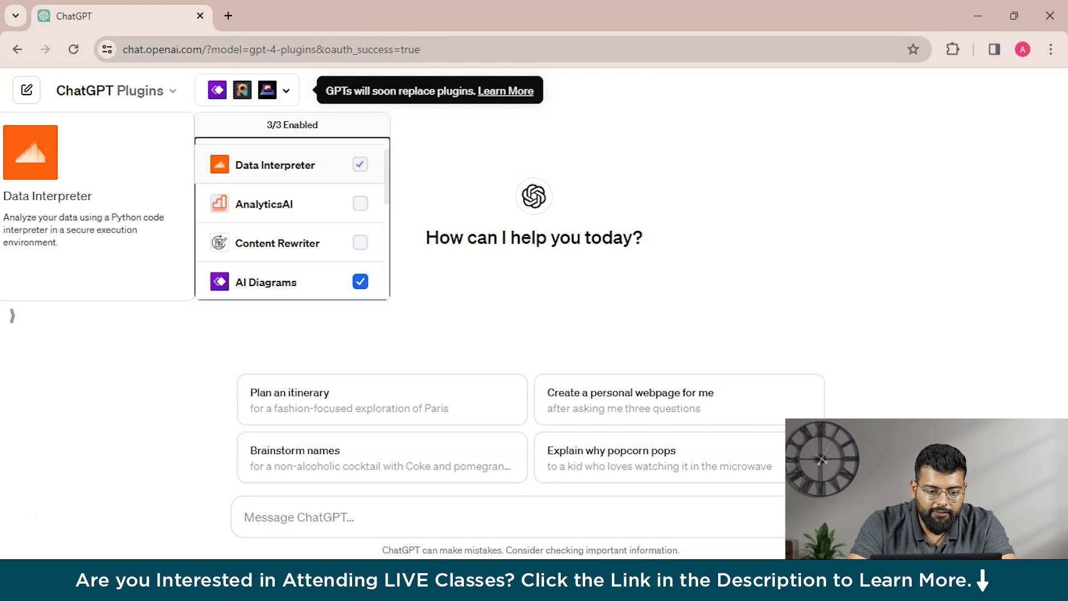
key(Down)
key(Down)
key(Down)
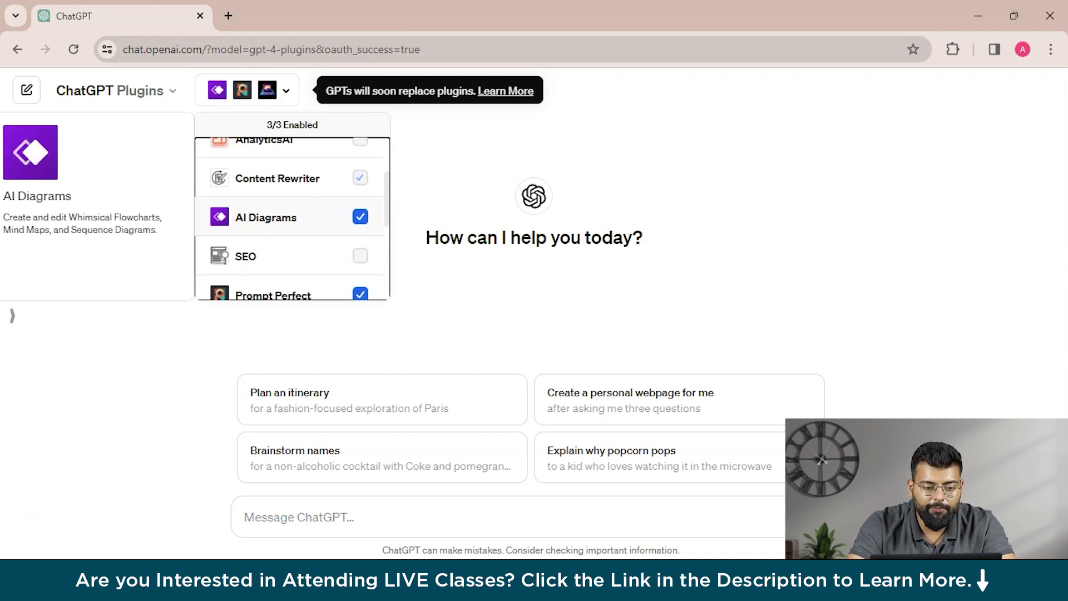
key(space)
key(Down)
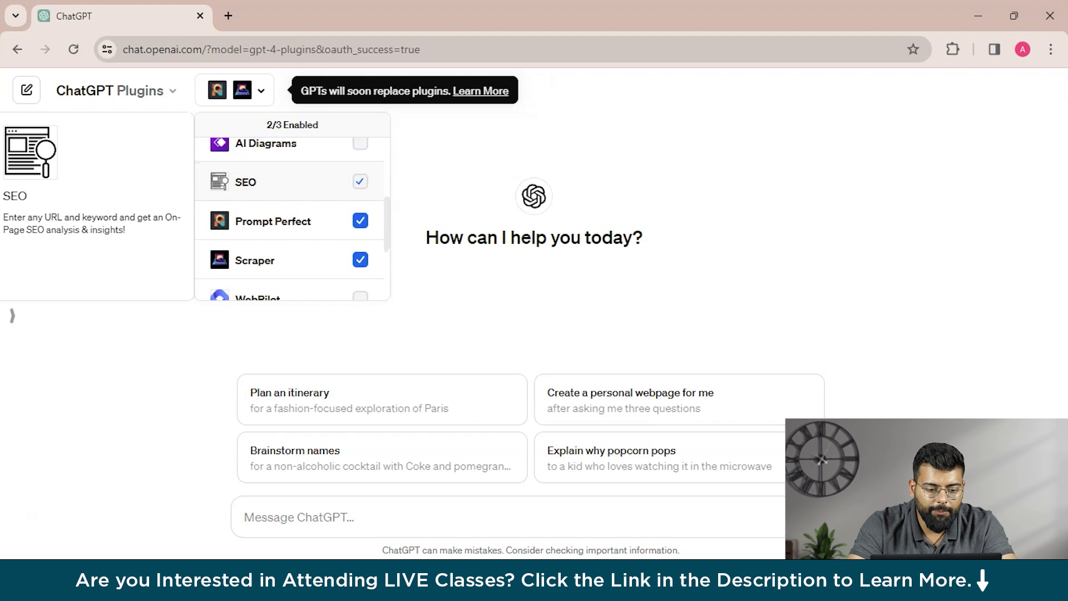
key(Down)
key(Down)
key(space)
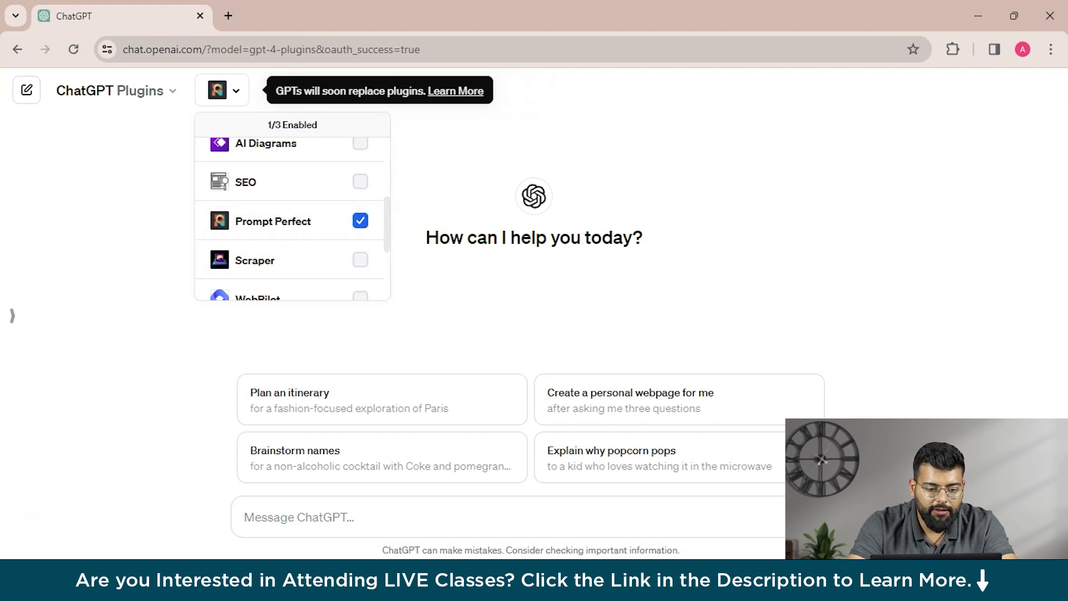
key(Up)
key(Down)
key(Up)
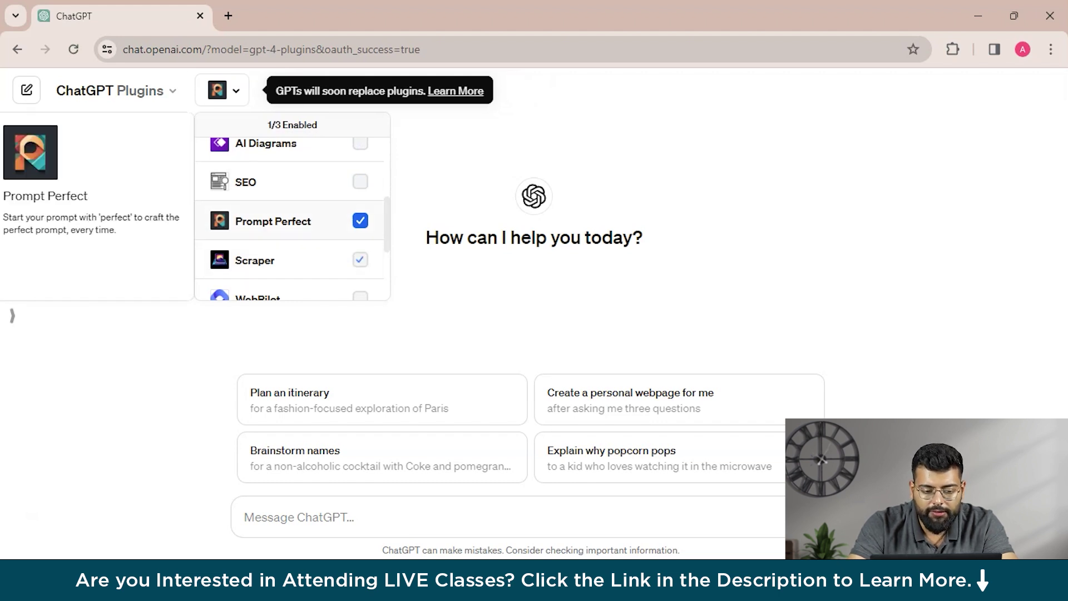
key(Escape)
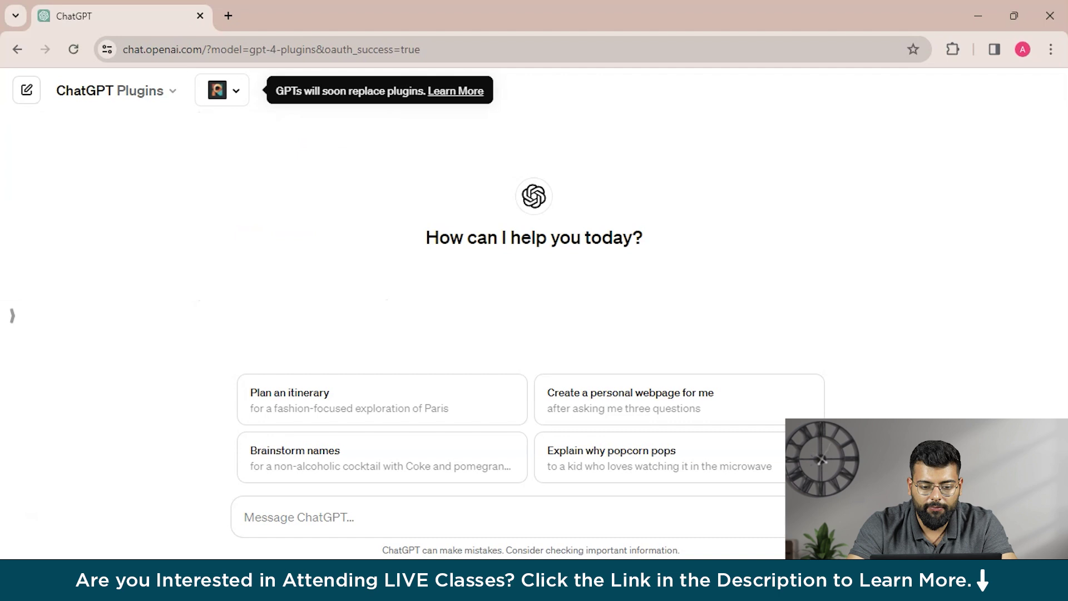
click(245, 517)
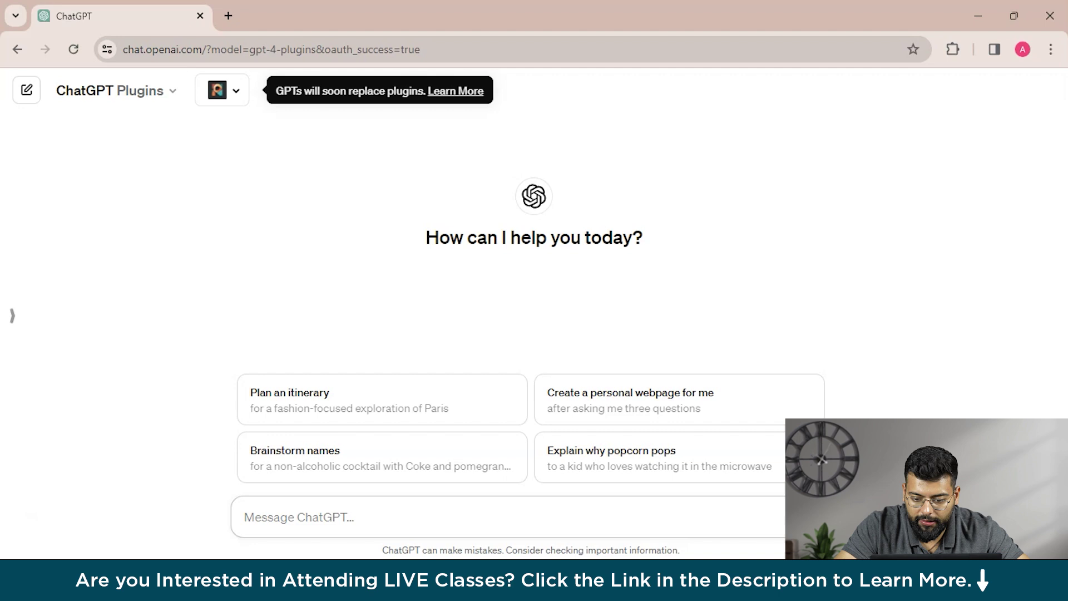
Send the message 'Hey prompt perfect, write a story on automobiles'
text(perfectr)
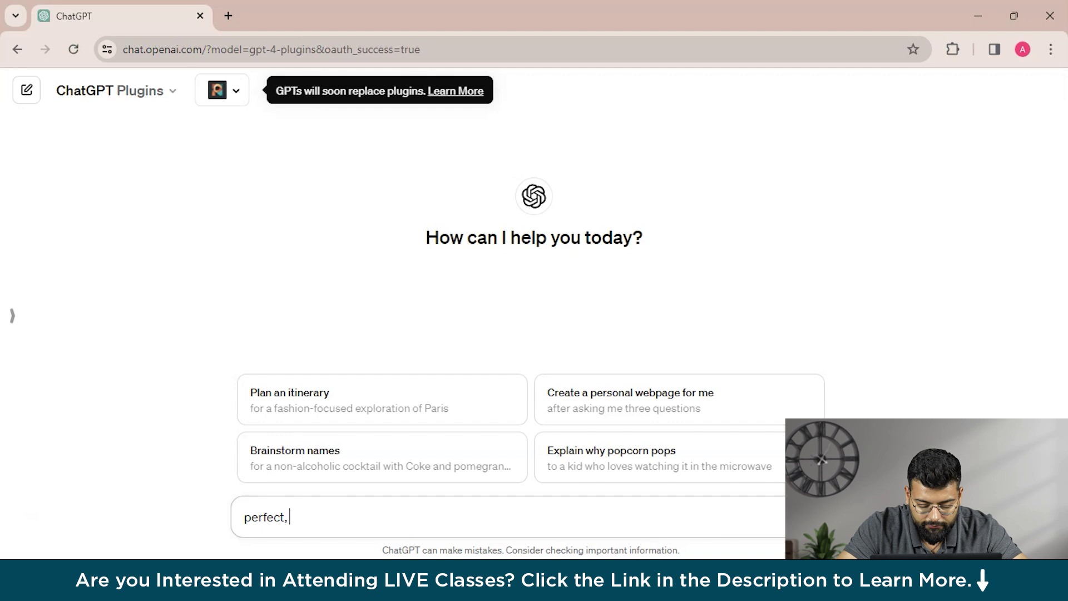
text(  write a )
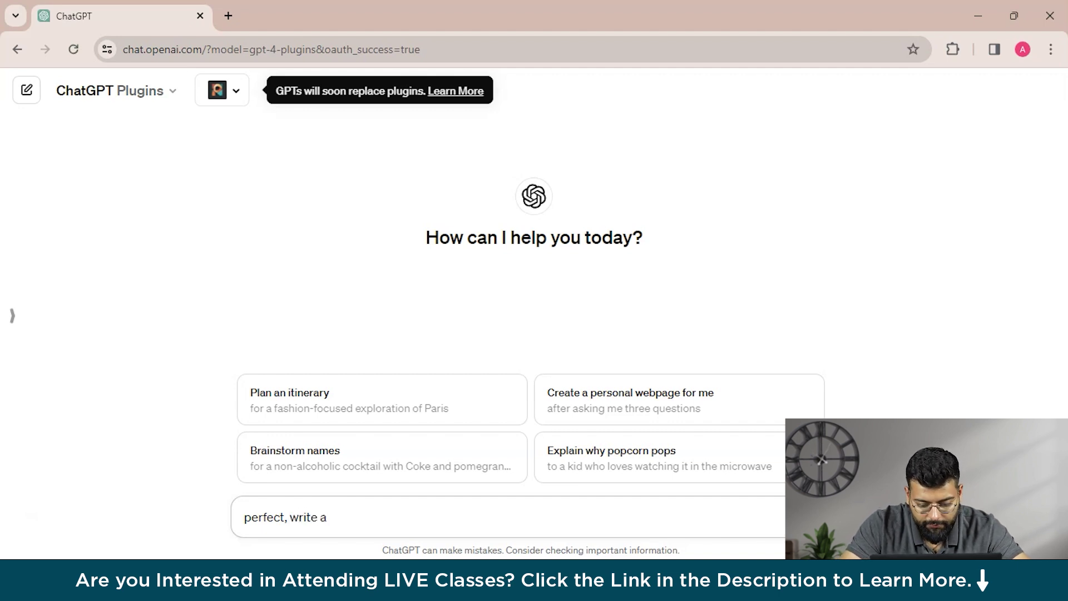
text(stor)
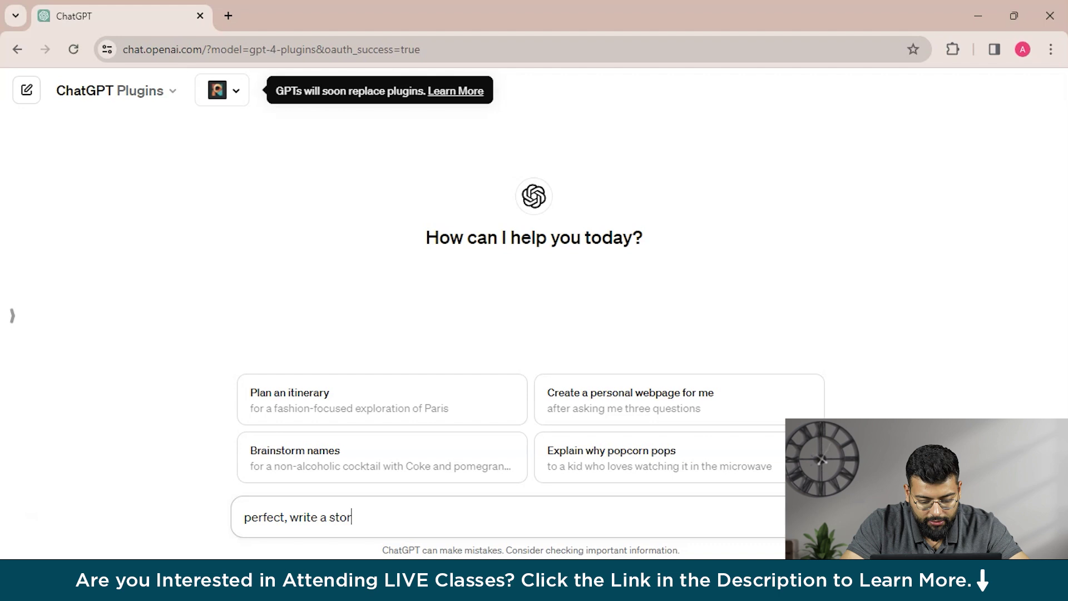
text(y on )
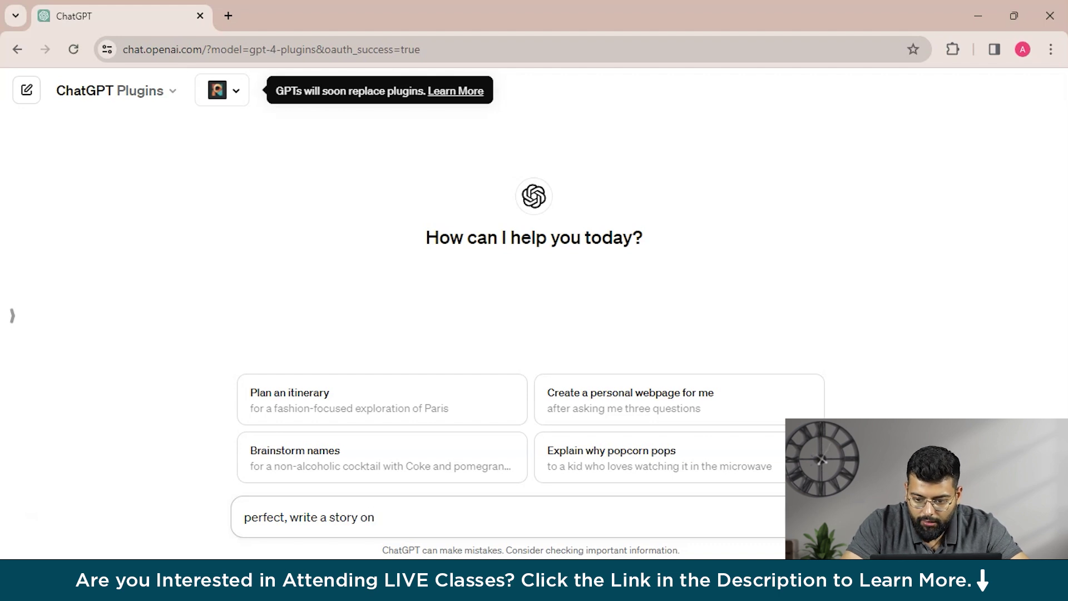
text(a)
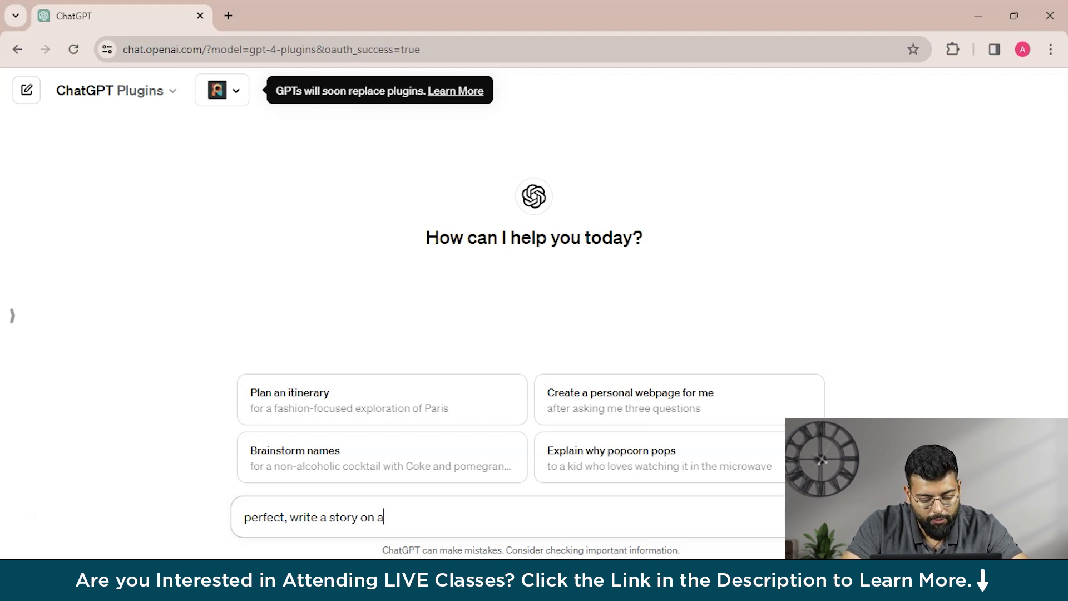
text(utomobiles)
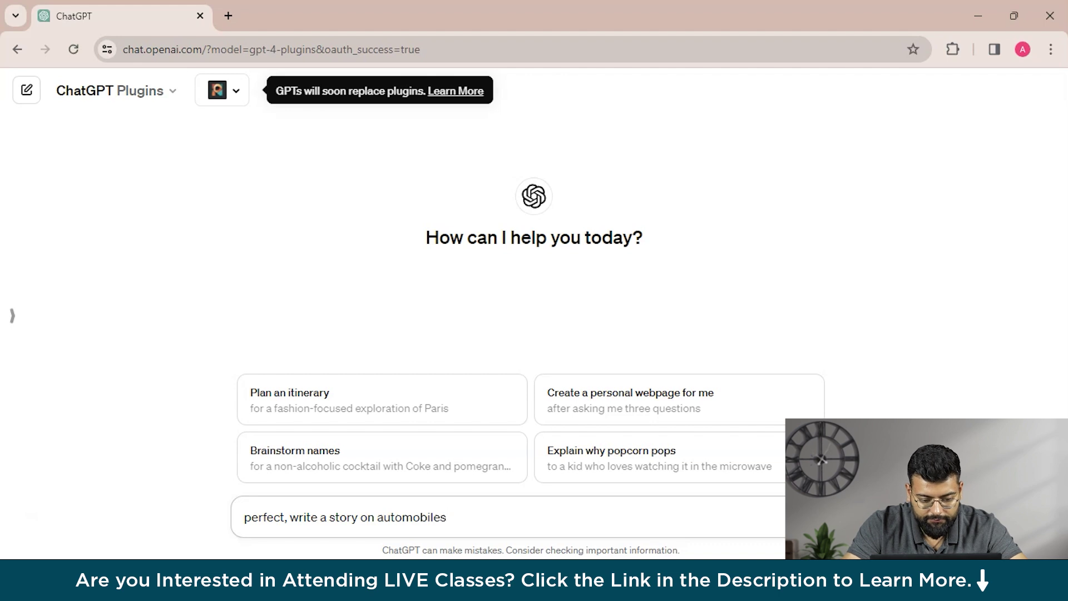
key(Home)
text(Het)
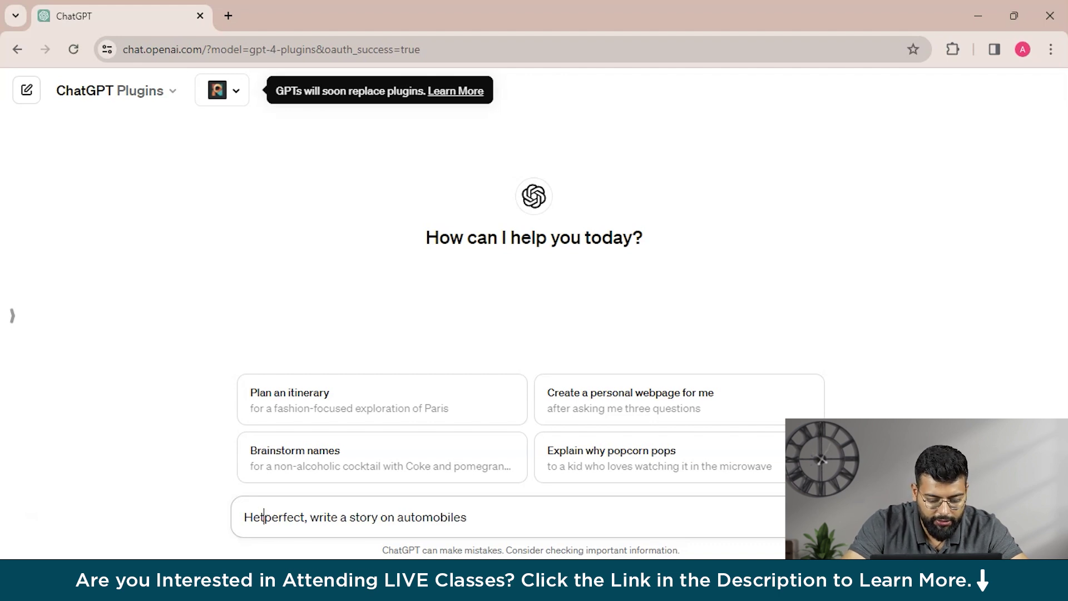
key(BackSpace)
text(y p)
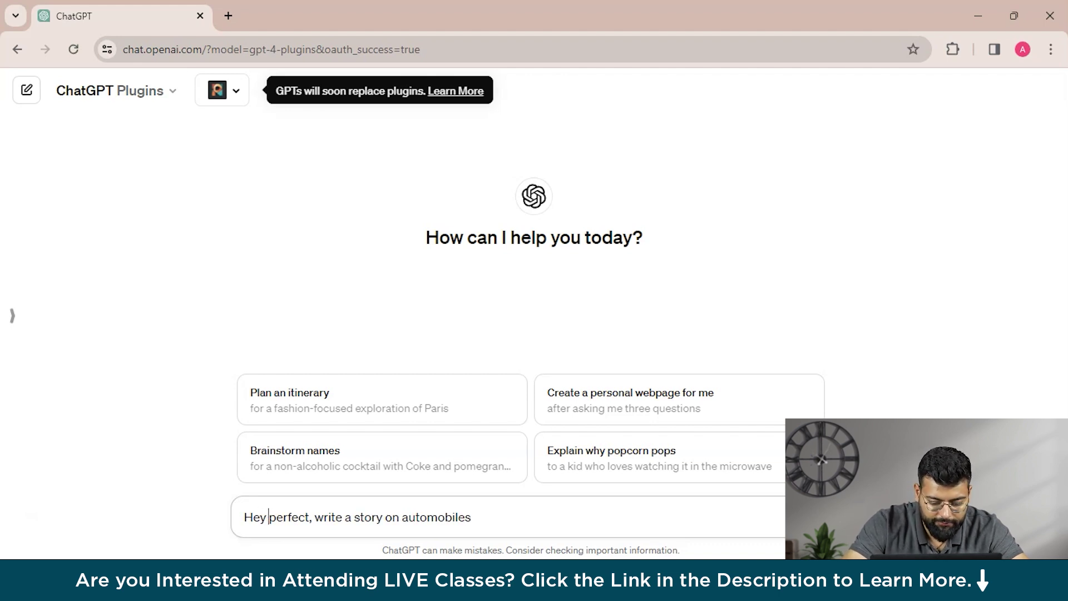
text(rompt)
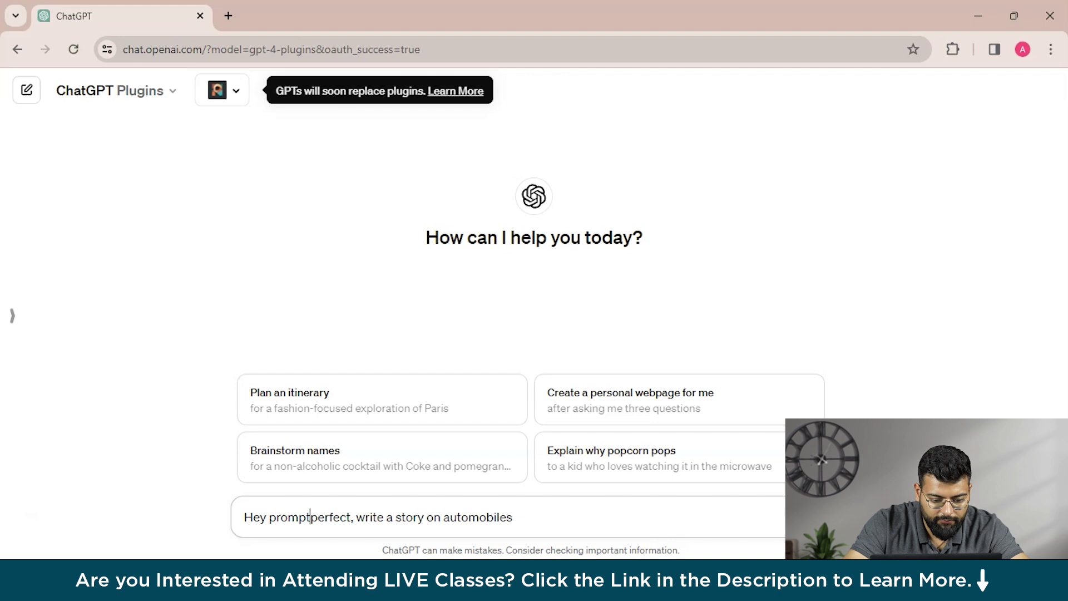
key(Return)
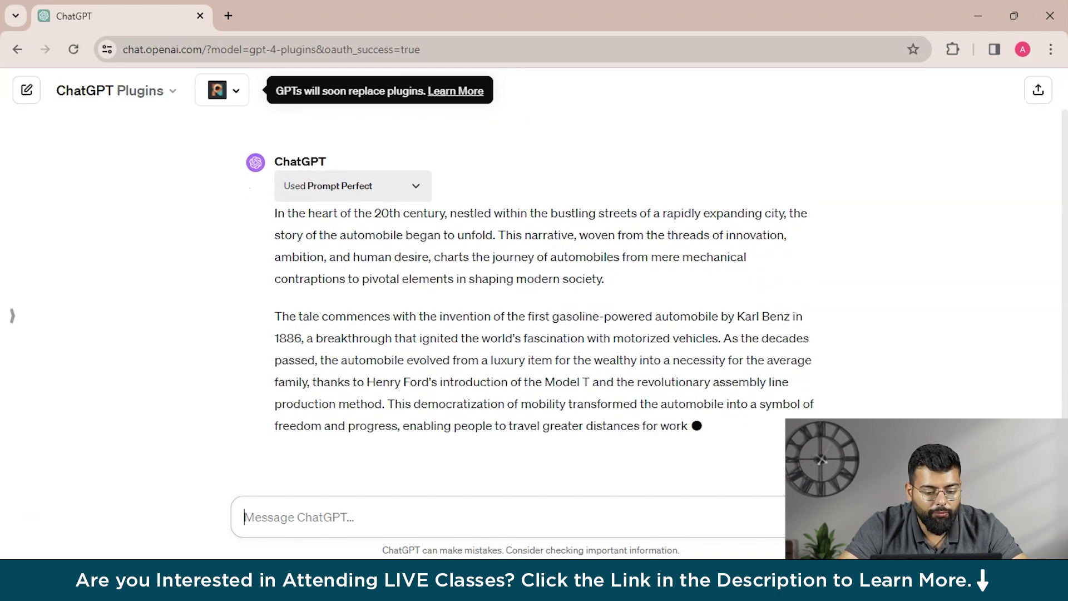
Scroll through the generated automobile story as it finishes
scroll(534, 289, up, 2)
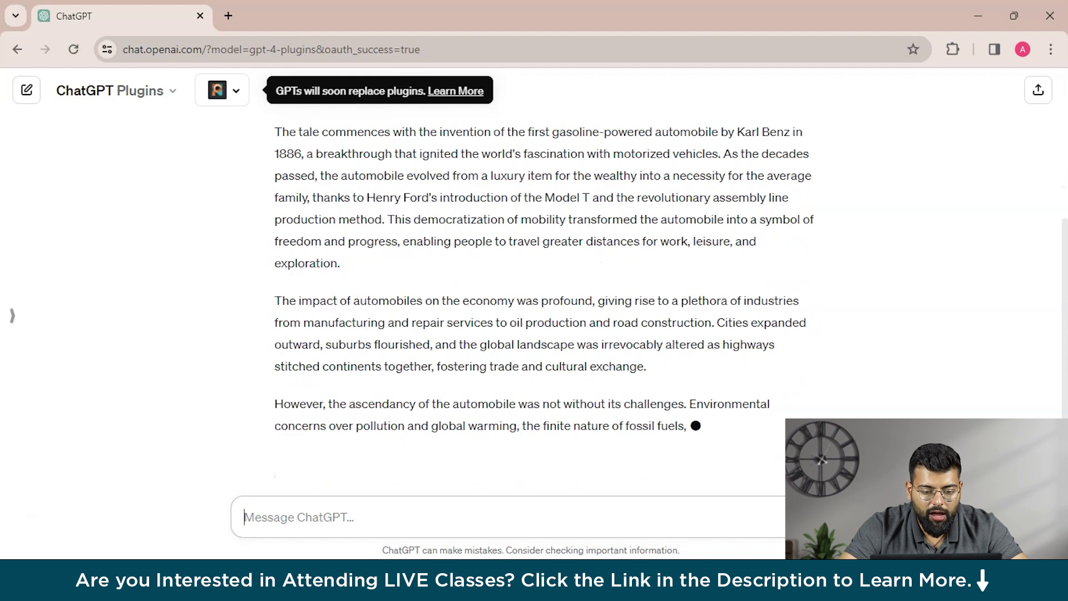
scroll(534, 290, up, 3)
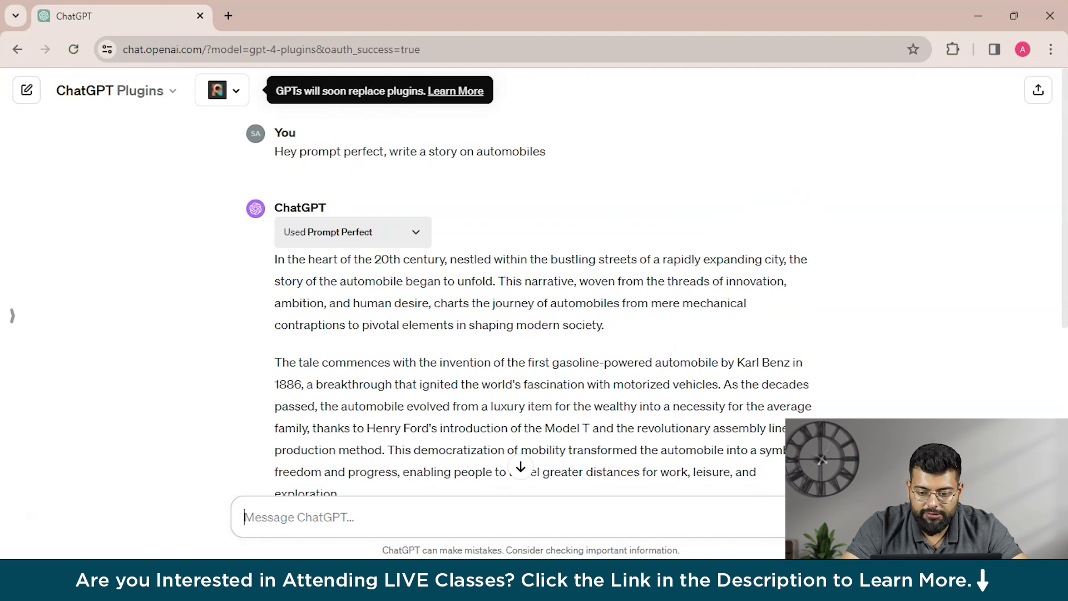
scroll(534, 289, down, 4)
scroll(534, 290, up, 4)
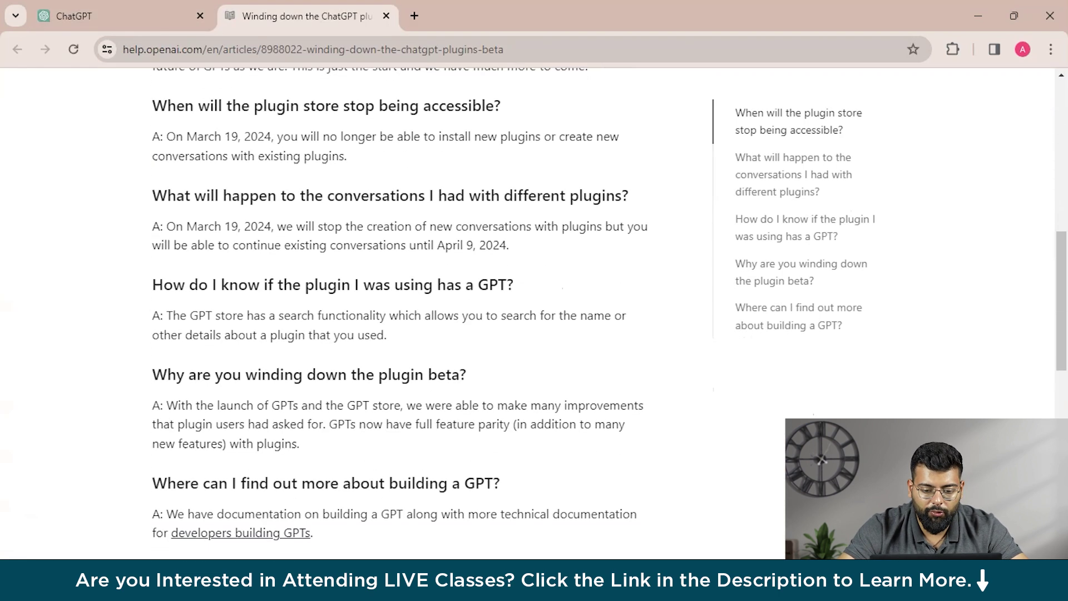
Skim the 'Winding down the ChatGPT plugins beta' help article, then return to the ChatGPT tab
scroll(527, 311, down, 5)
scroll(527, 312, up, 15)
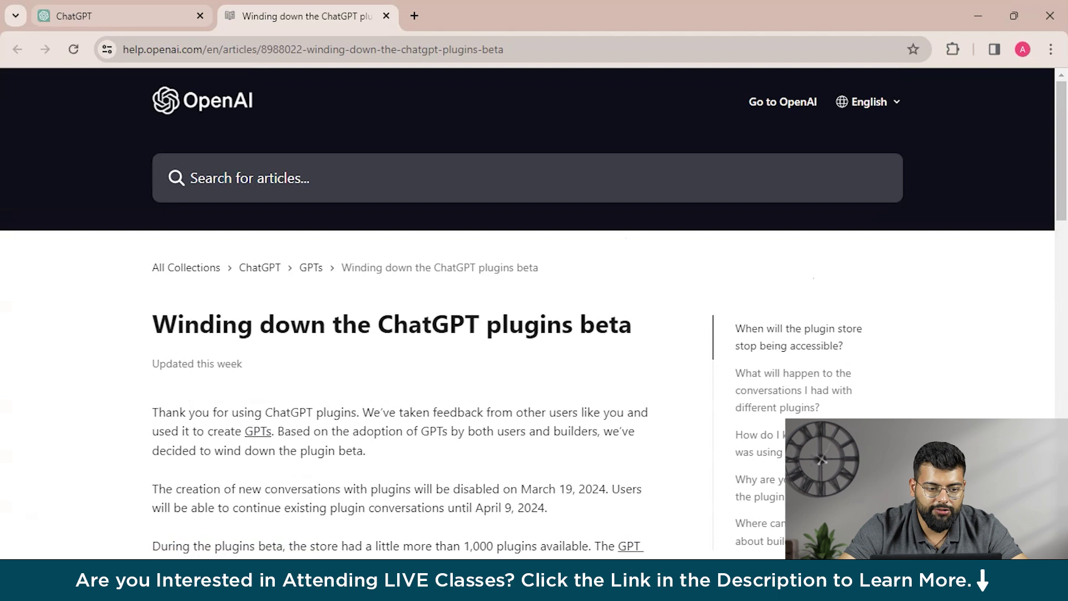
key(ctrl+shift+Tab)
scroll(535, 301, down, 6)
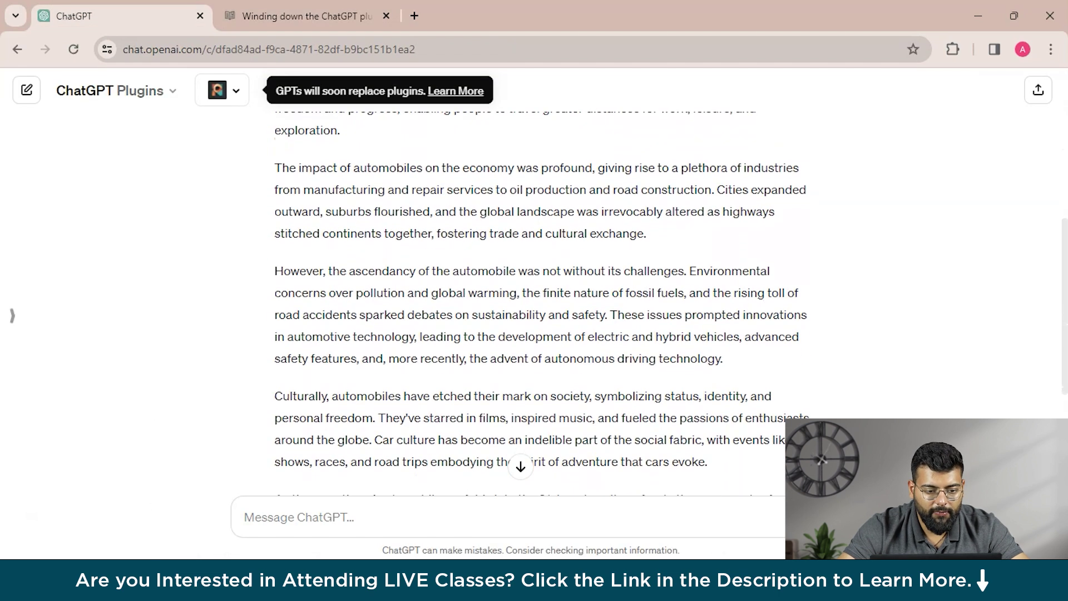
Switch the enabled plugin from Prompt Perfect to Wolfram and bring up the Plugin store
click(222, 90)
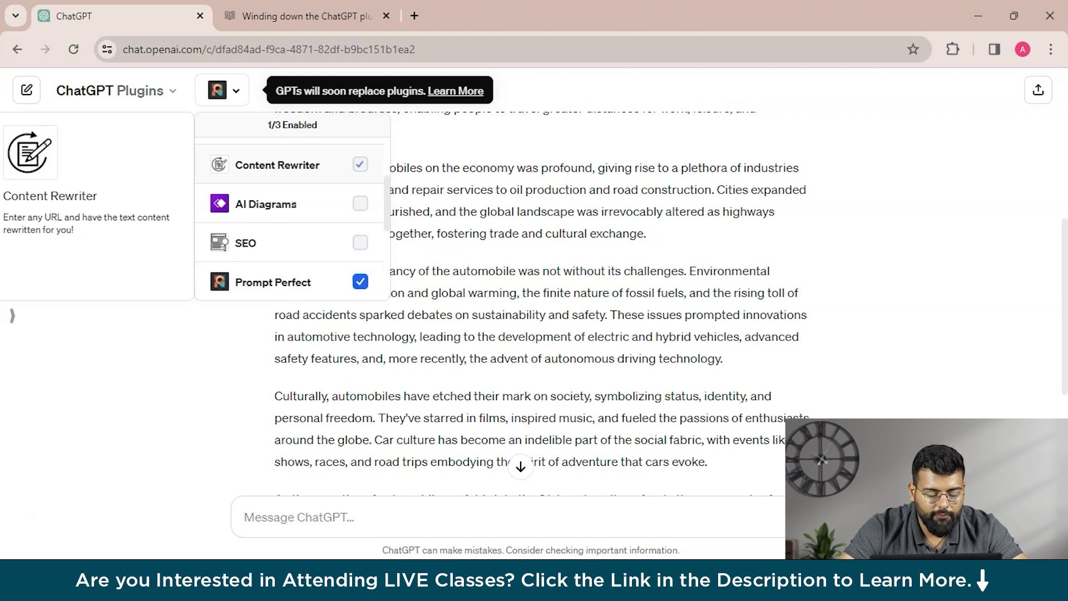
scroll(292, 223, down, 3)
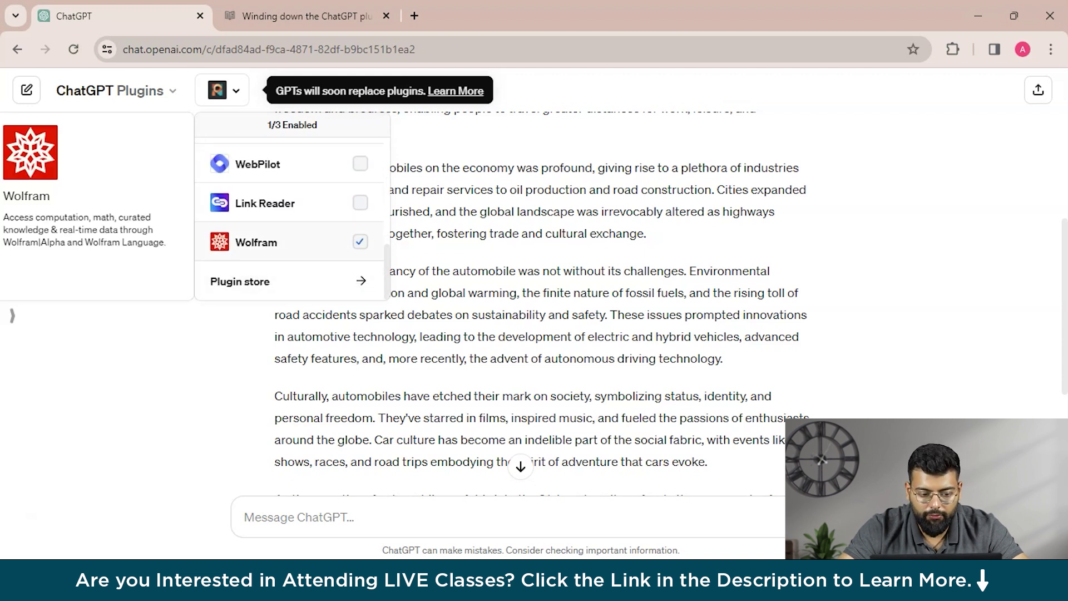
click(360, 242)
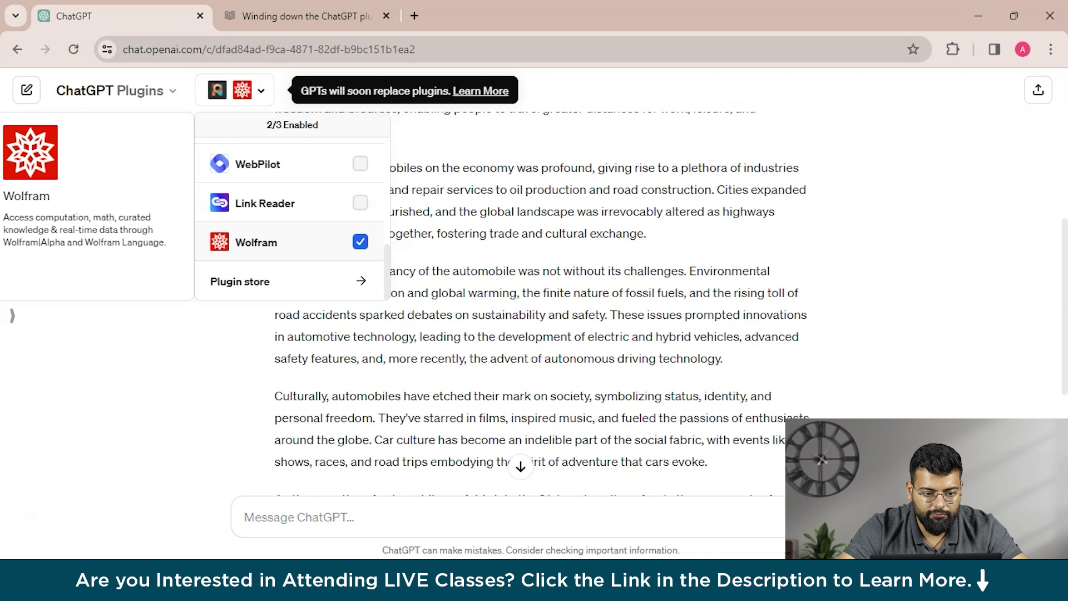
scroll(292, 223, up, 3)
click(360, 202)
scroll(292, 223, down, 3)
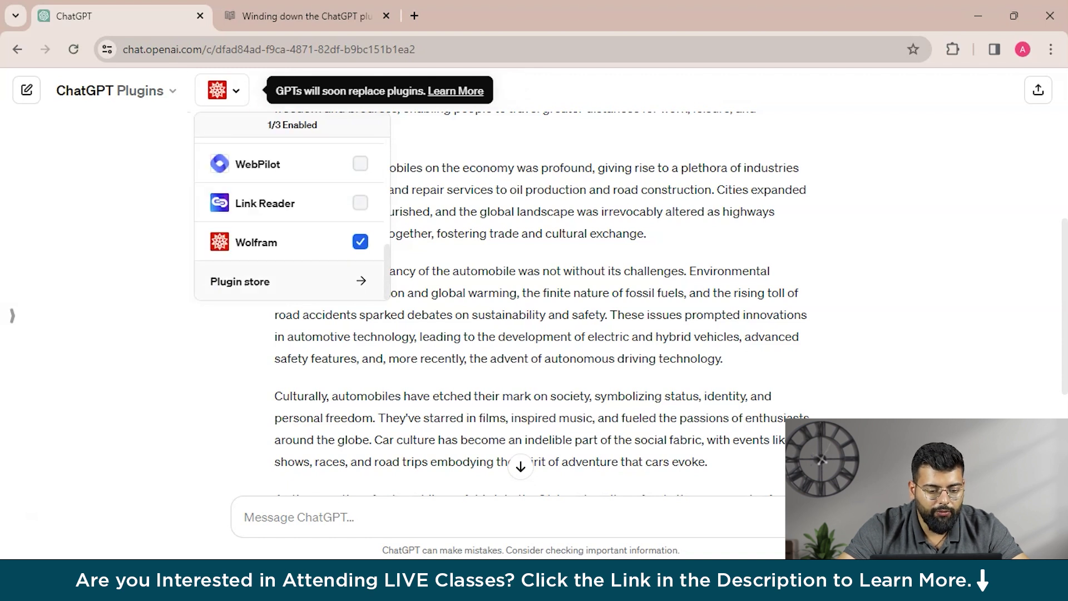
click(240, 281)
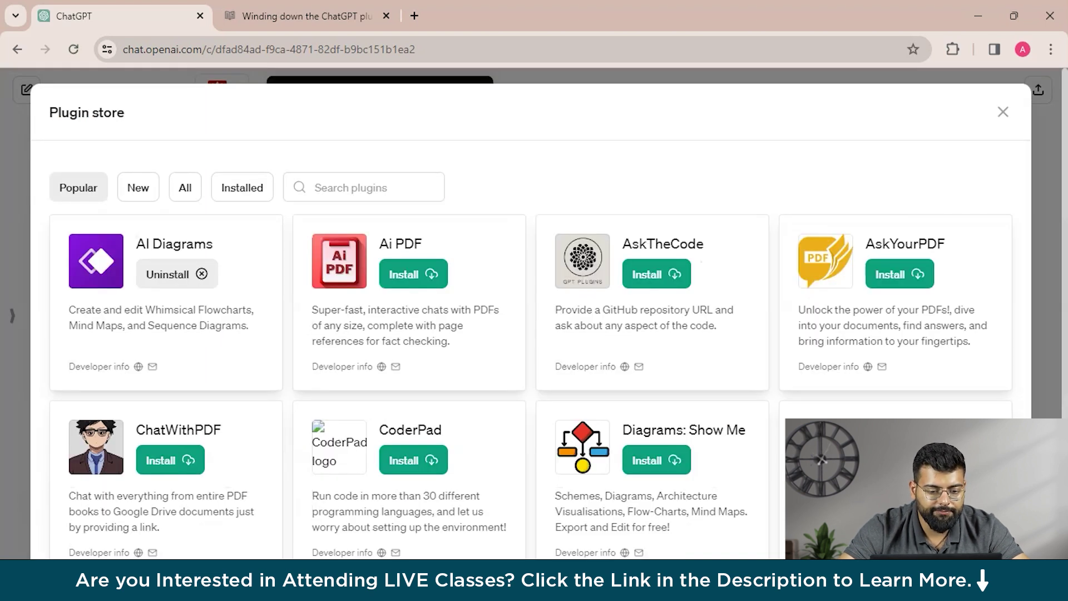
Search the Plugin store for 'wolfram', clear the search, and close the store
click(362, 187)
text(wolfram)
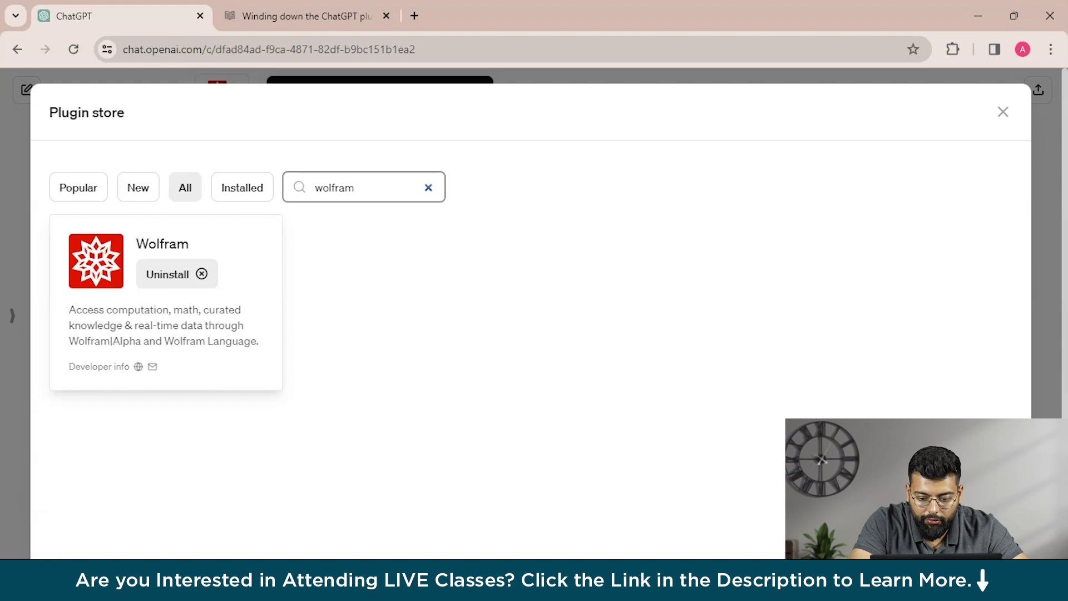
click(428, 188)
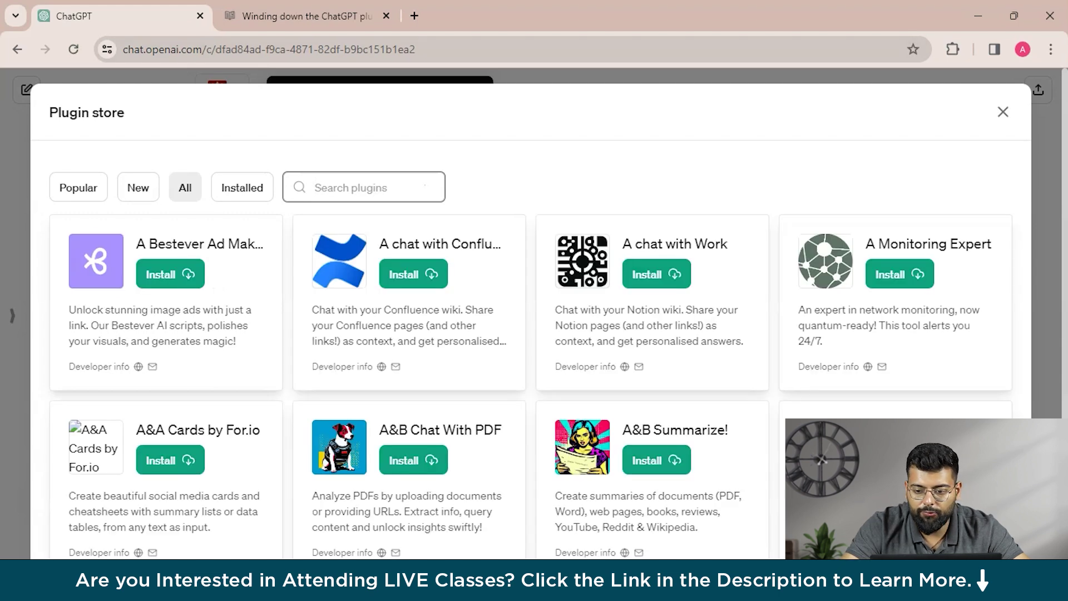
key(Escape)
scroll(534, 278, down, 5)
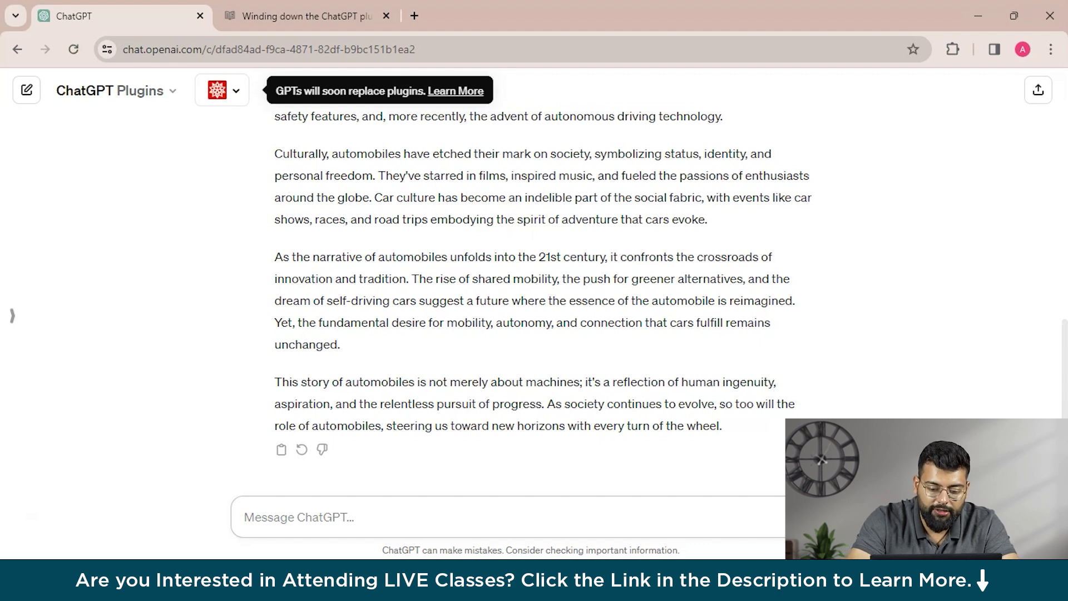
scroll(534, 306, up, 15)
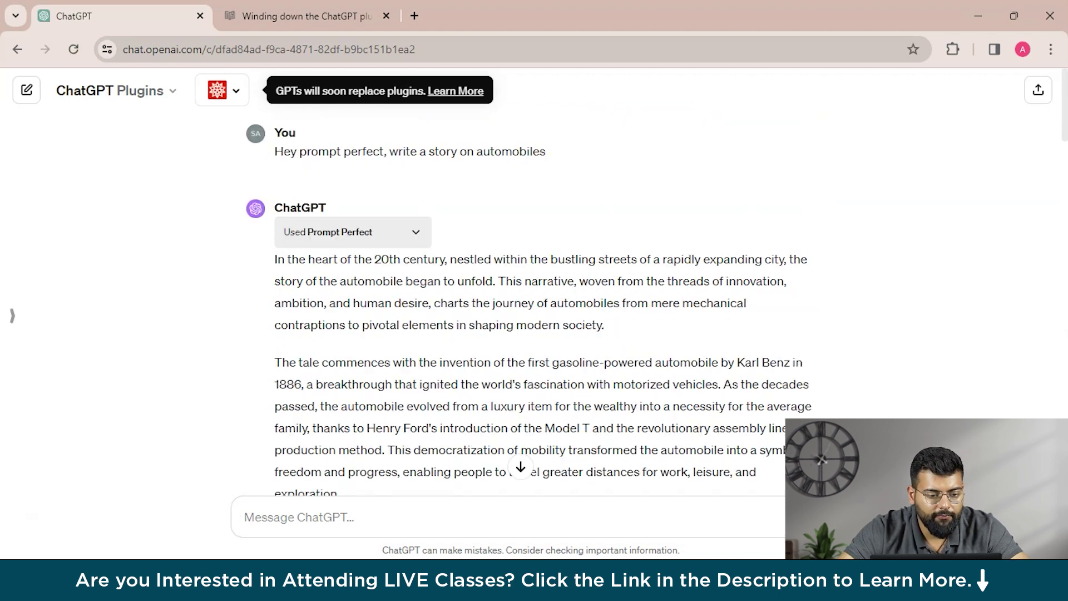
Start a new chat with the pasted prompt asking Wolfram to draw a spectrogram of 'It is here'
click(222, 90)
key(ctrl+shift+o)
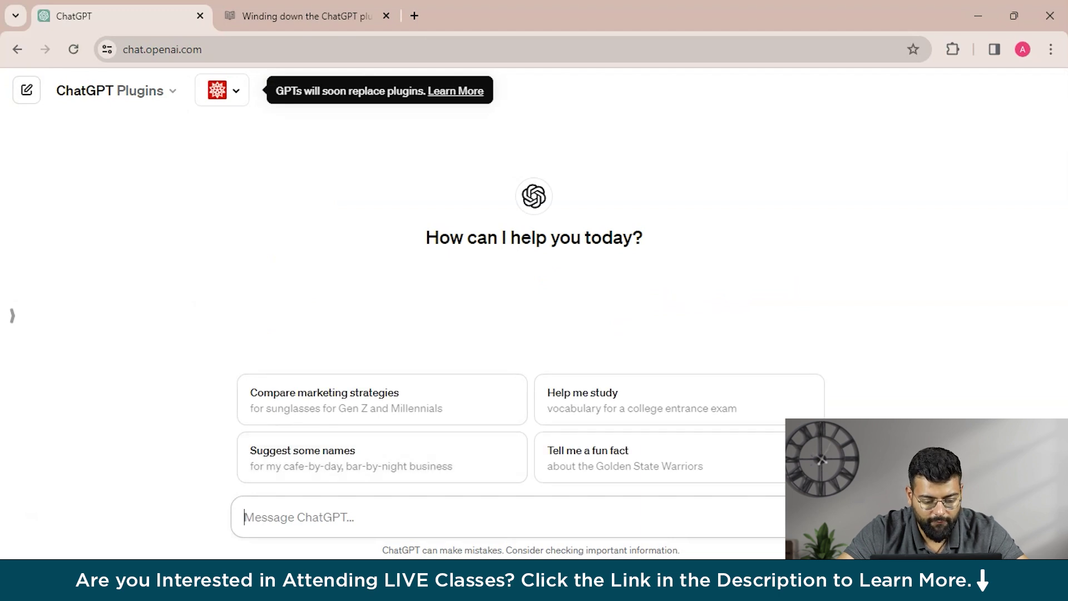
text(Hey wolfram, can you draw spectogram for a phrase "It is here")
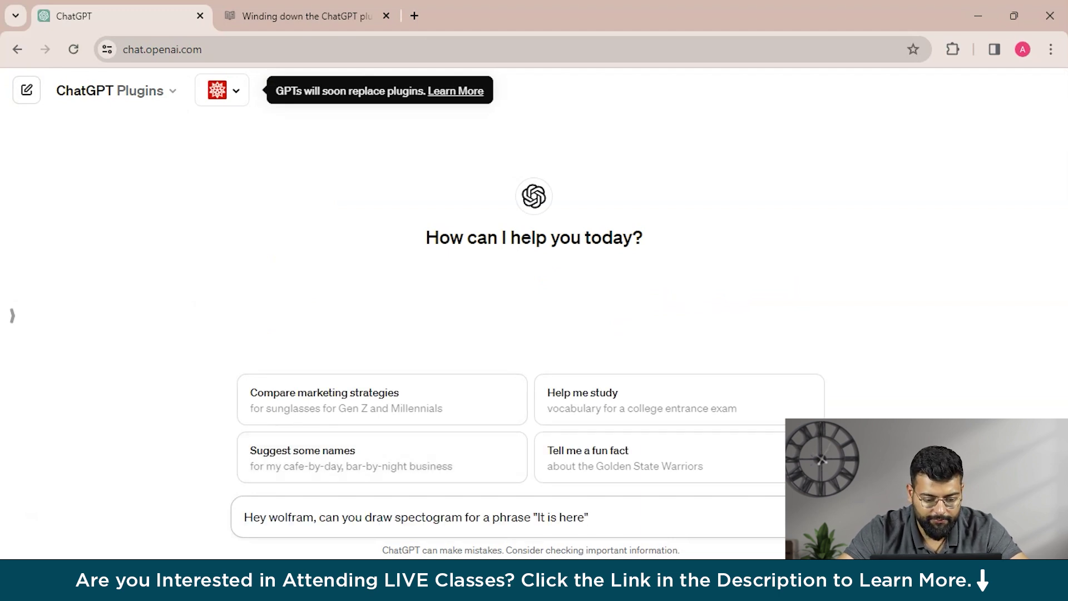
Send the 'It is here' spectrogram request to Wolfram, then review the enabled plugins list
key(Return)
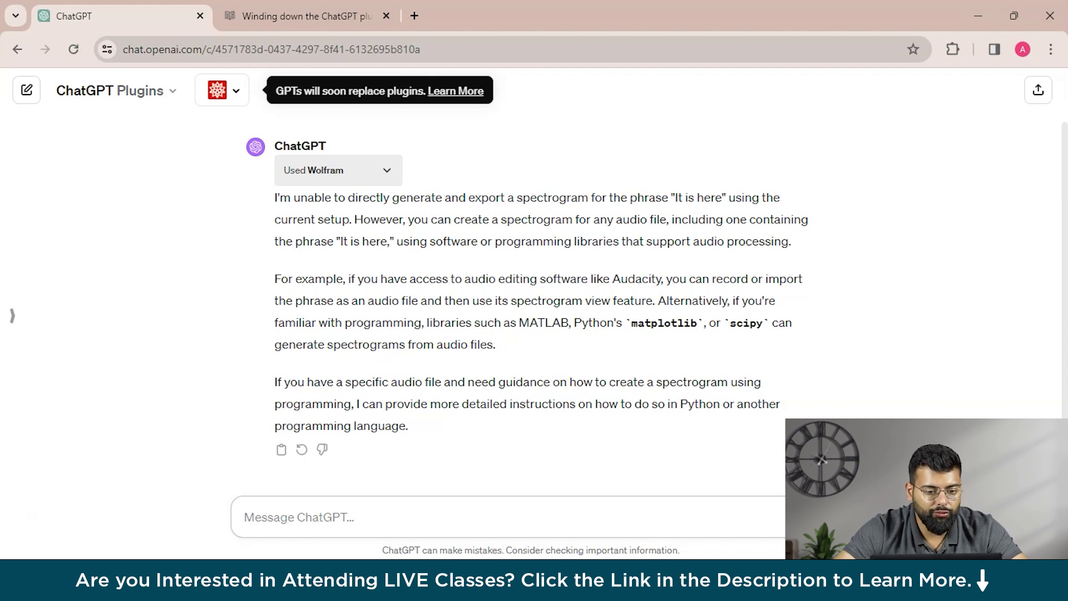
click(221, 90)
scroll(289, 222, down, 1)
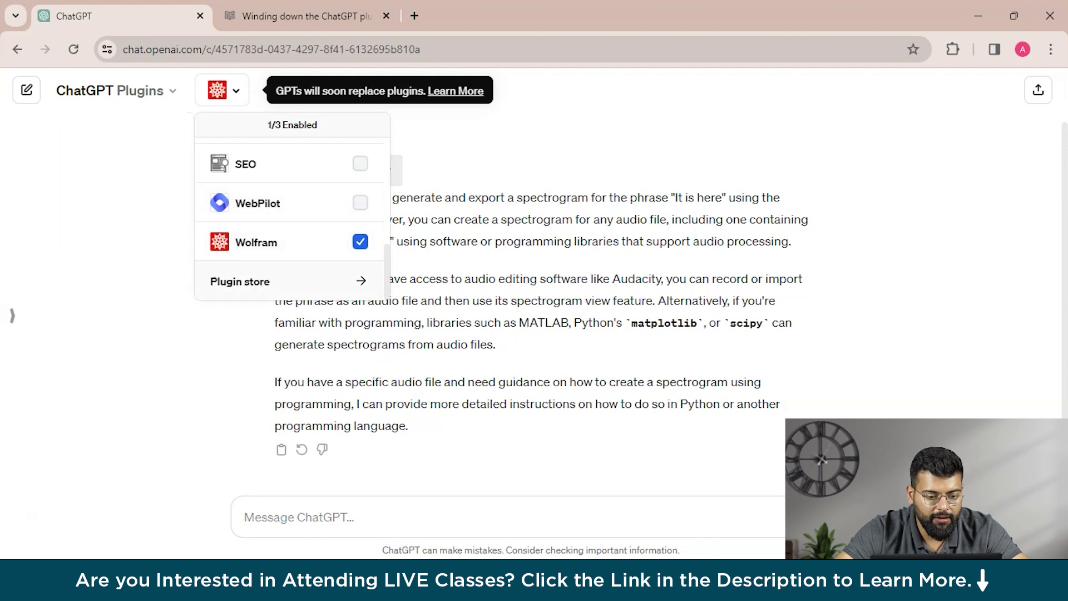
Search the Plugin store for 'webpilot' to install WebPilot, then close the store
click(240, 282)
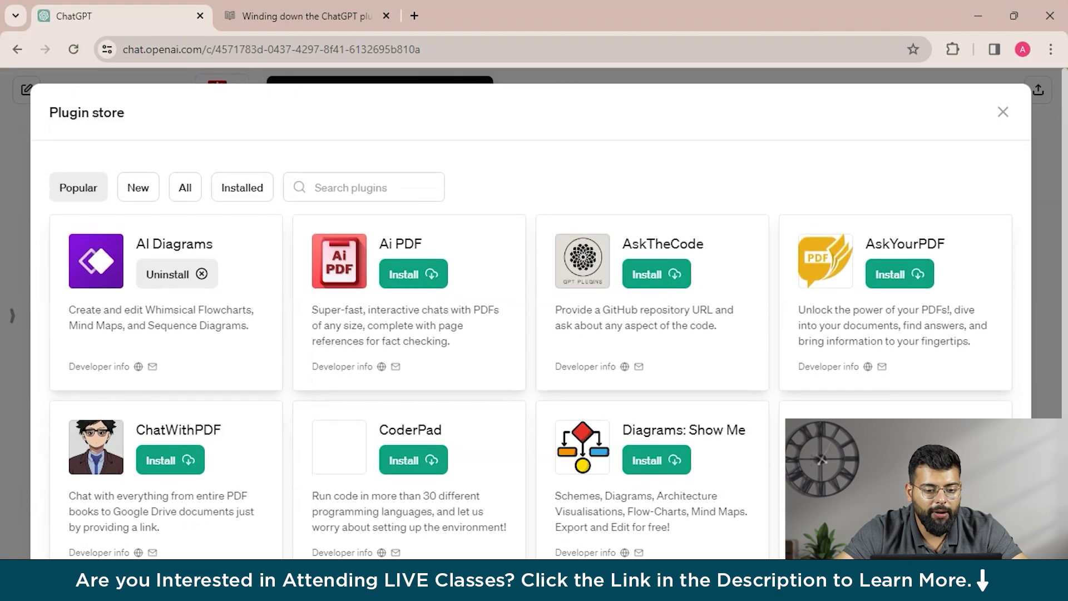
click(350, 188)
text(w)
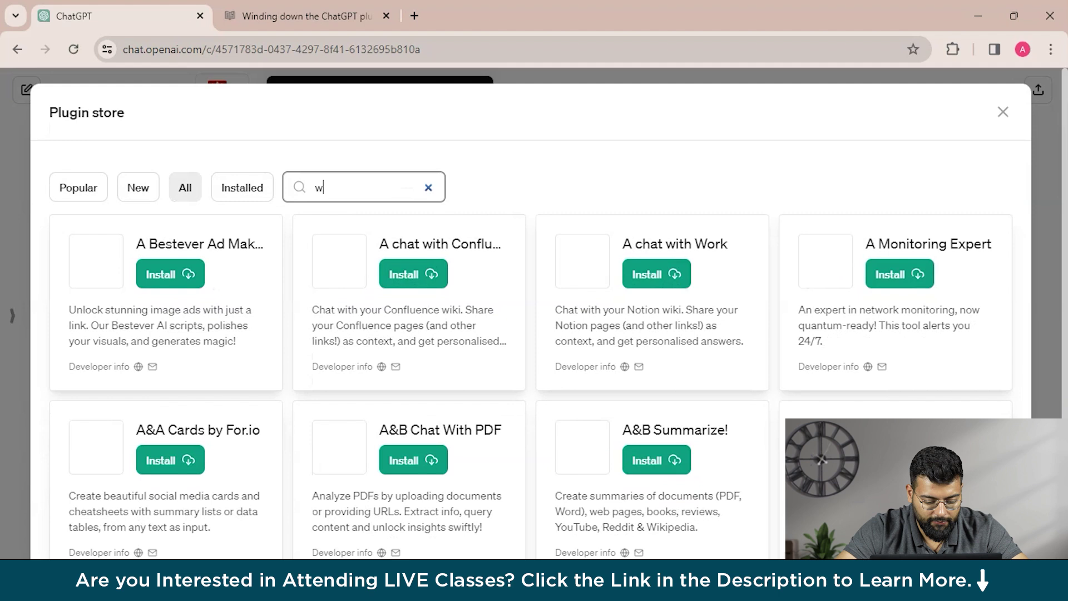
text(ebpilot)
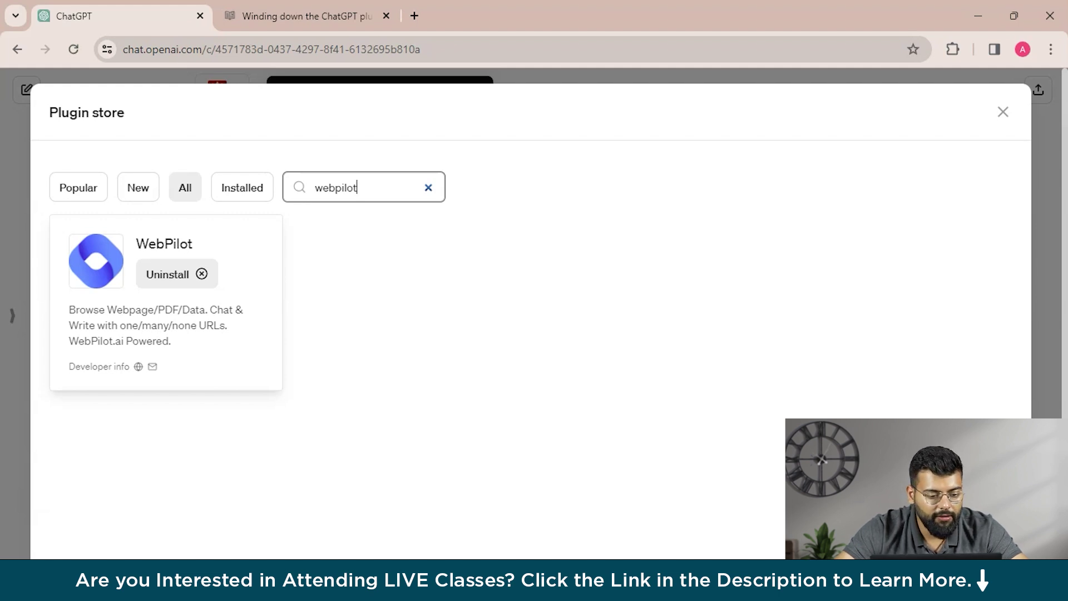
key(Escape)
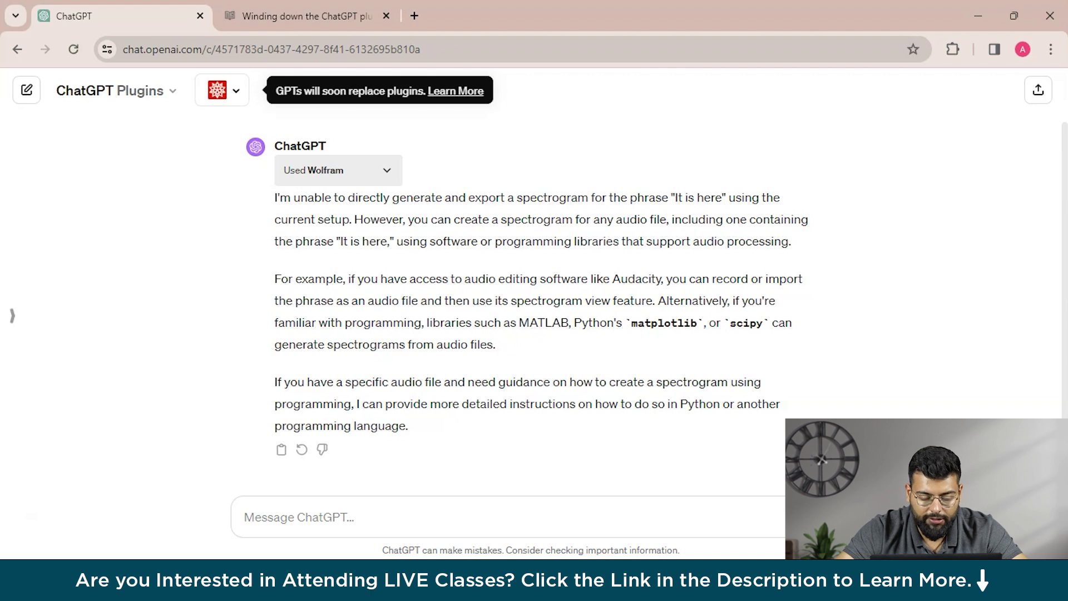
Enable WebPilot, disable Wolfram, and start a fresh empty chat
click(221, 90)
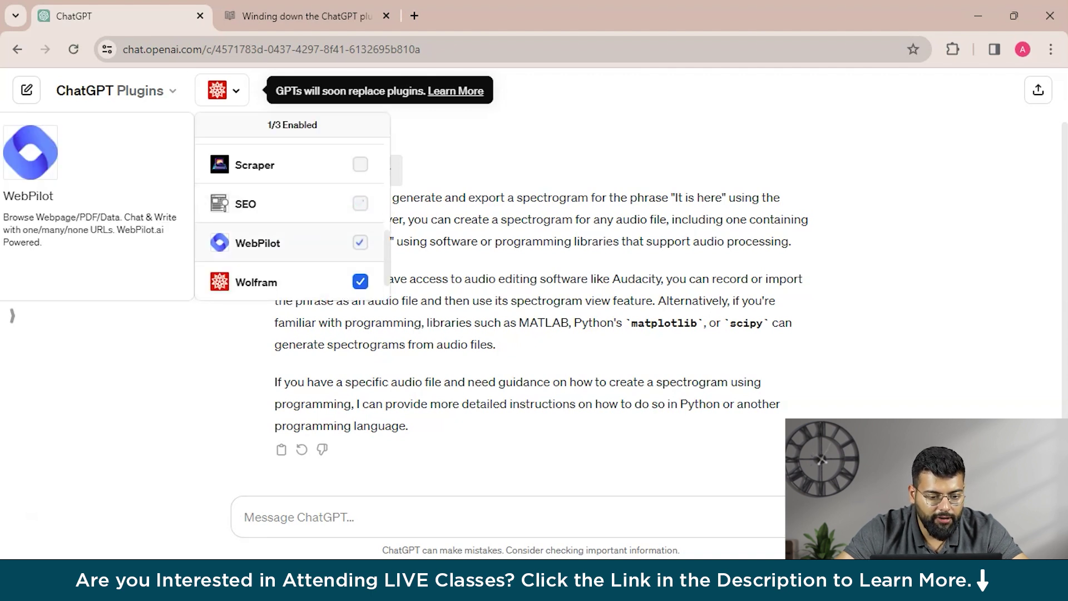
click(360, 242)
click(359, 281)
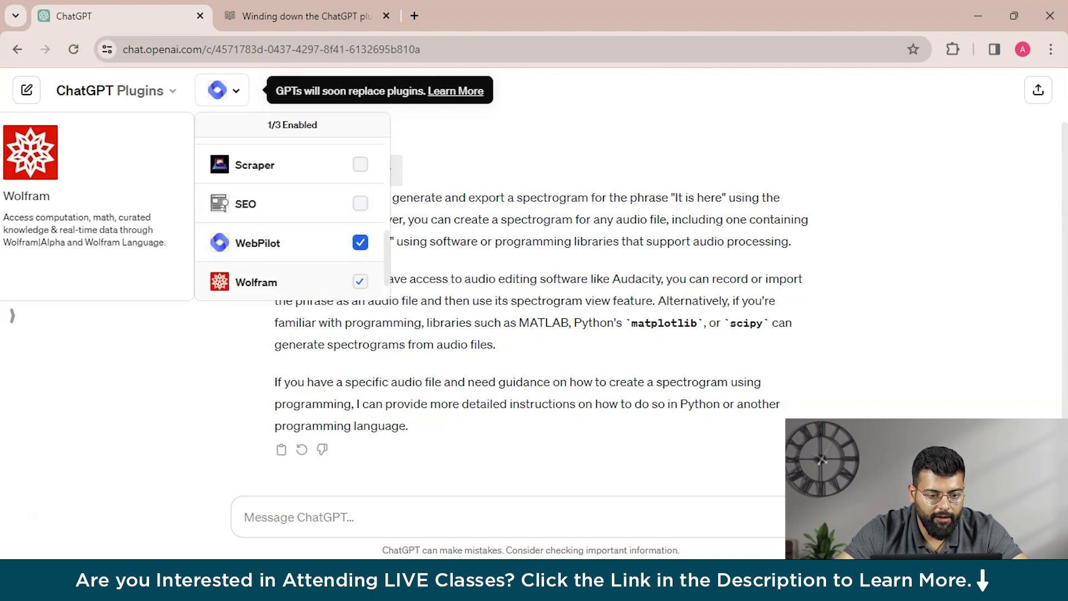
click(26, 90)
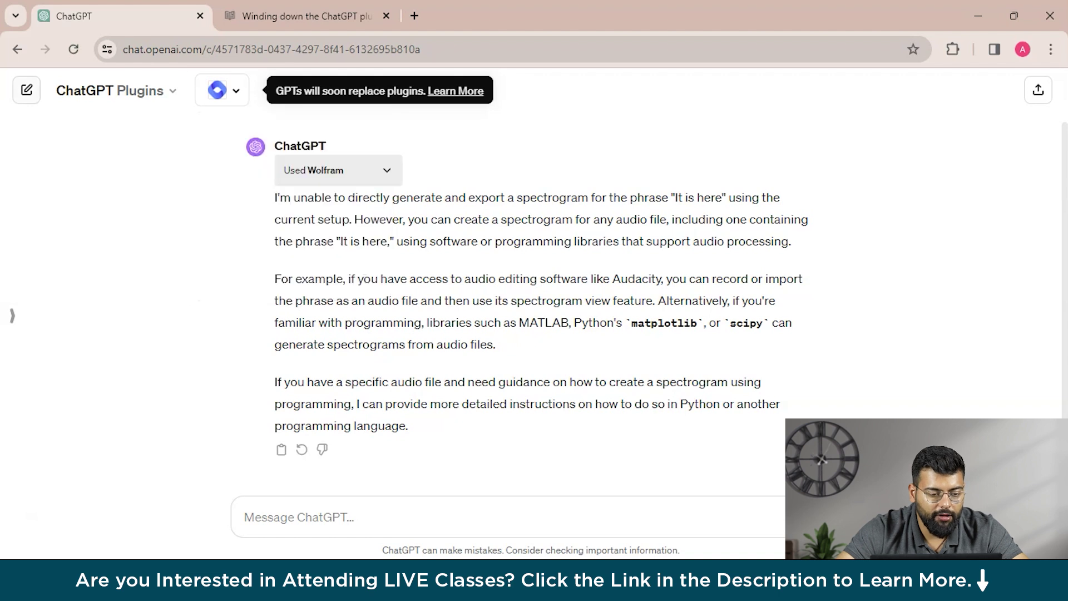
click(26, 90)
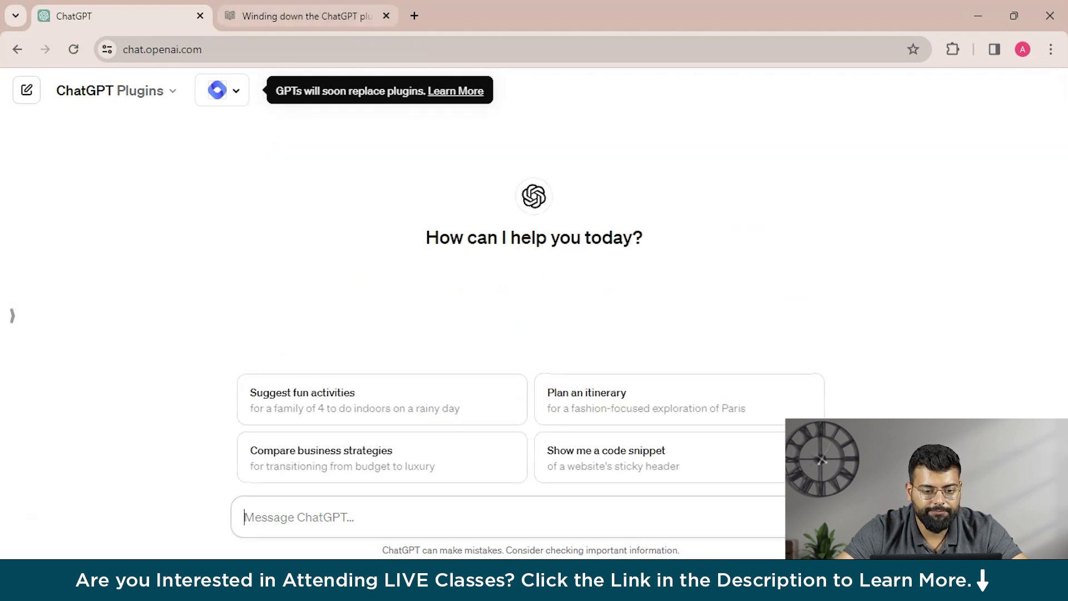
In a new browser tab, search the web for simplilearn articles
click(414, 16)
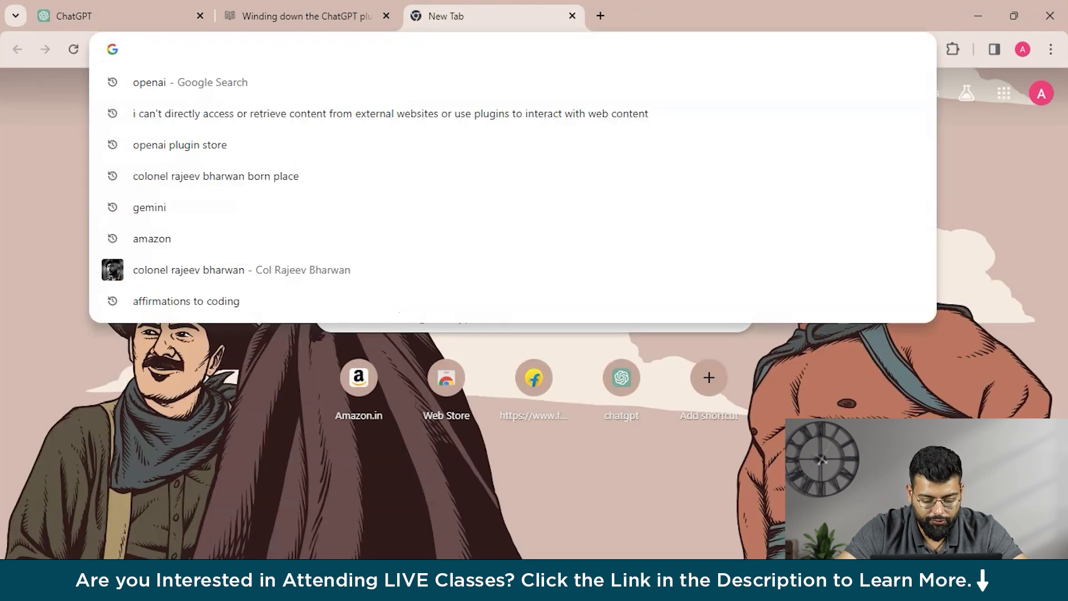
text(si mpli)
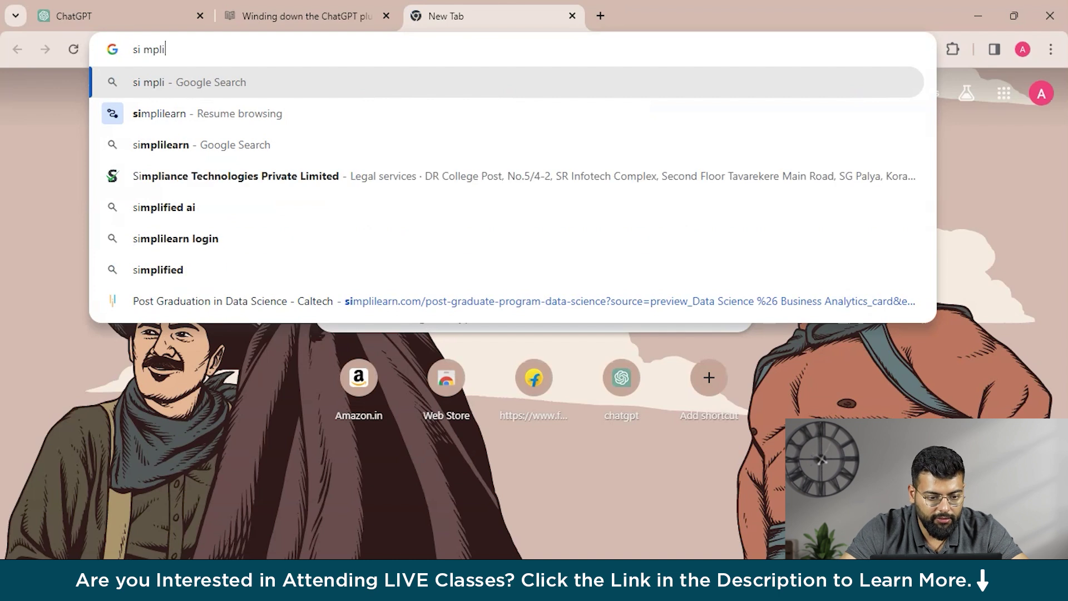
key(Down)
key(Down)
text(arti)
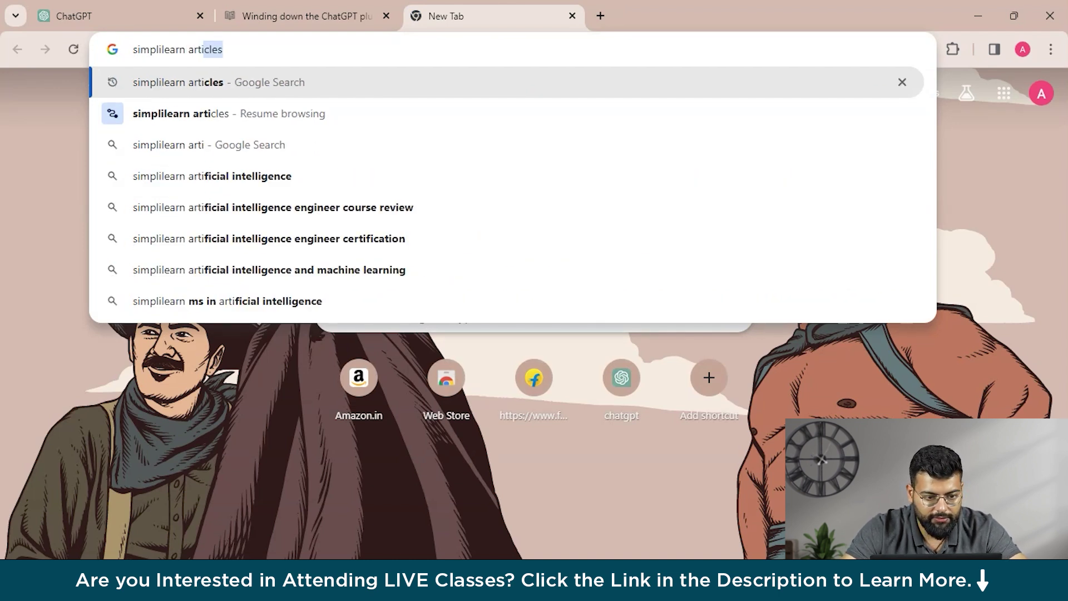
key(Return)
Open Simplilearn's CAPM certification article in a new tab, copy its URL, and return to ChatGPT
click(324, 245)
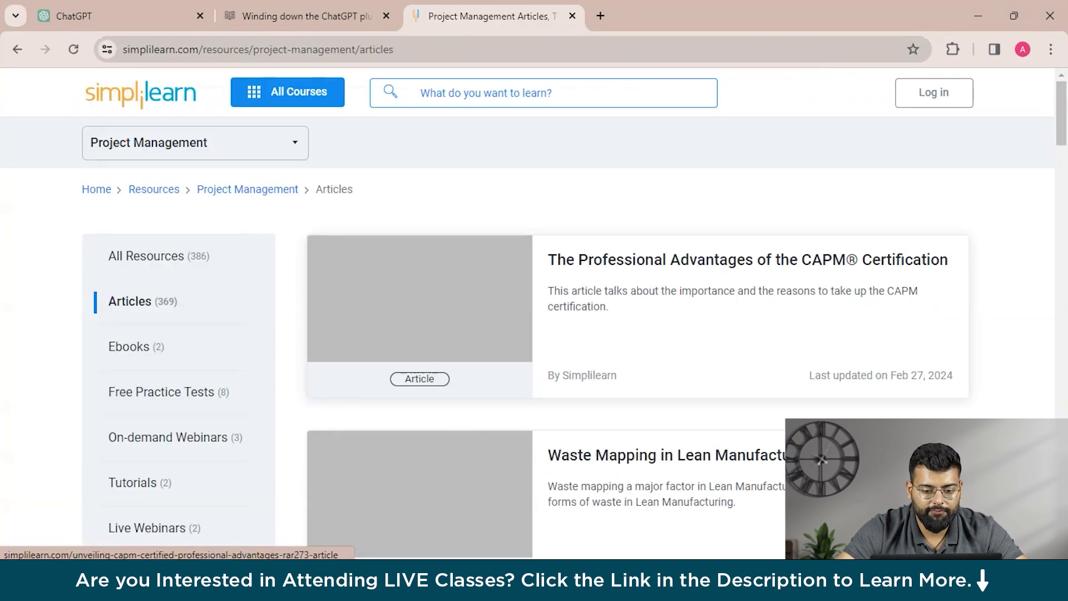
click(324, 245)
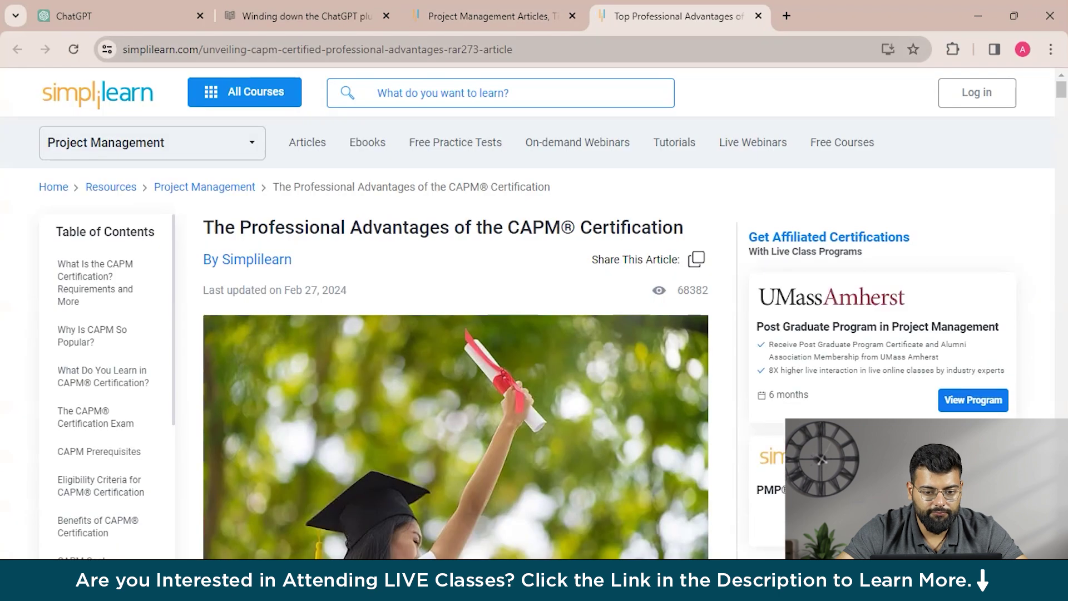
key(ctrl+l)
key(ctrl+c)
key(ctrl+1)
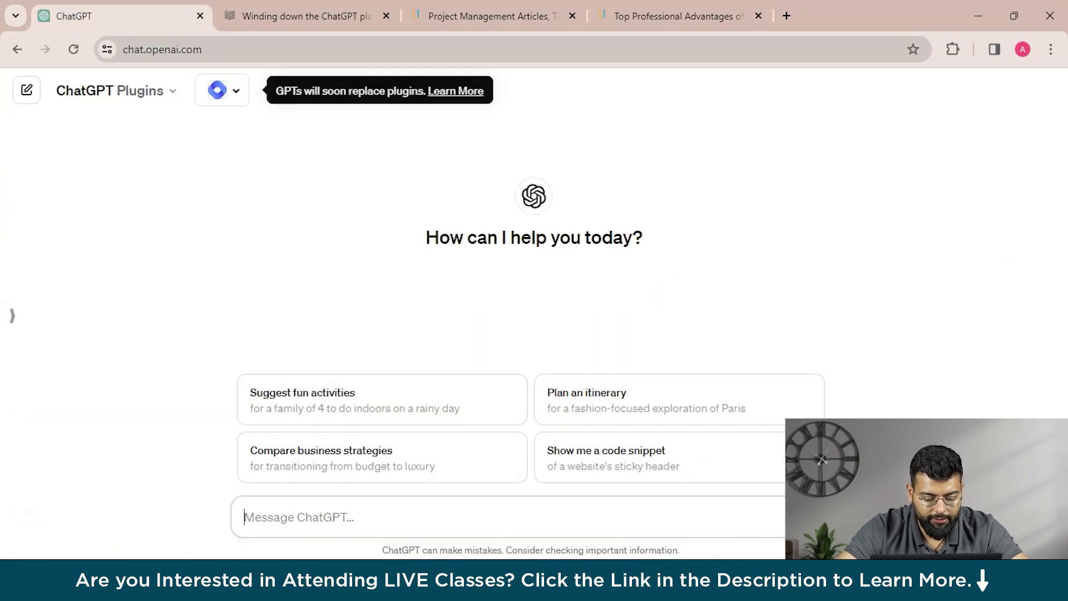
Send 'Hey webpilot, i will provide you a link, can you summarize the article for me'
text(Hey web)
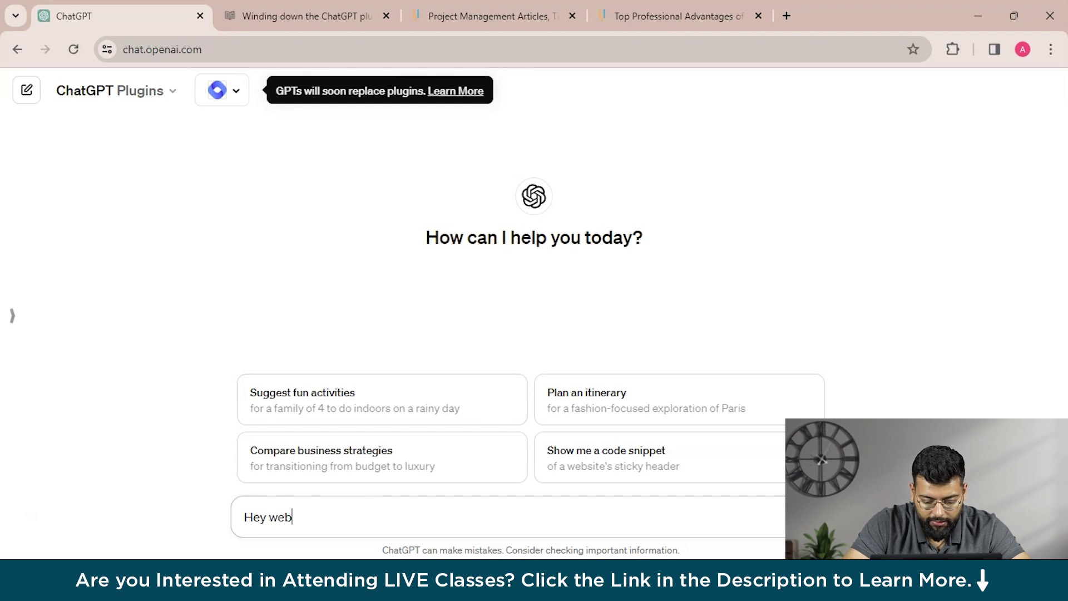
text(pilot)
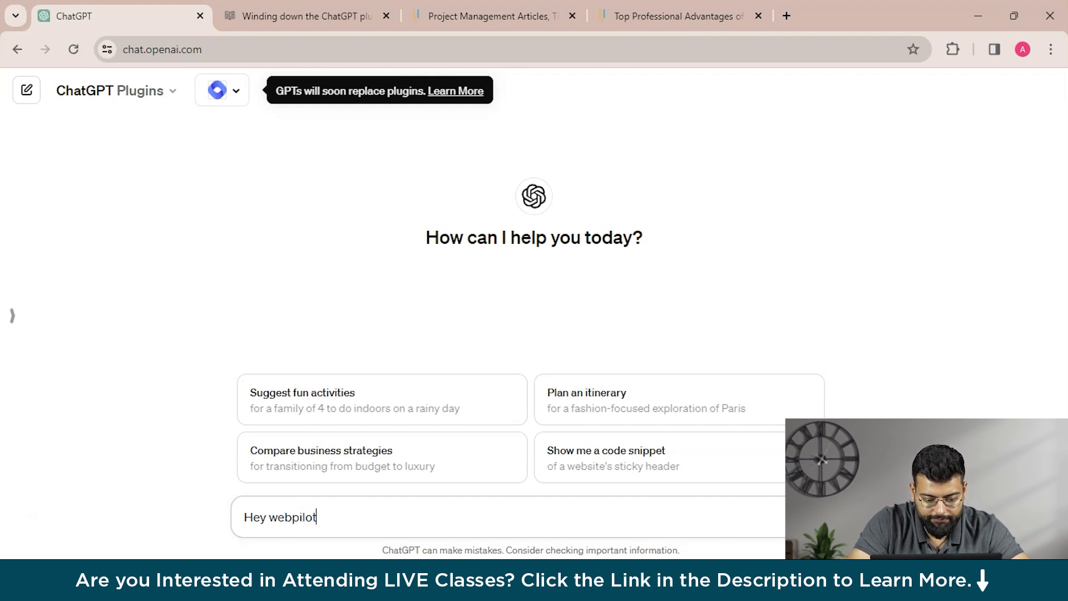
text(, i will)
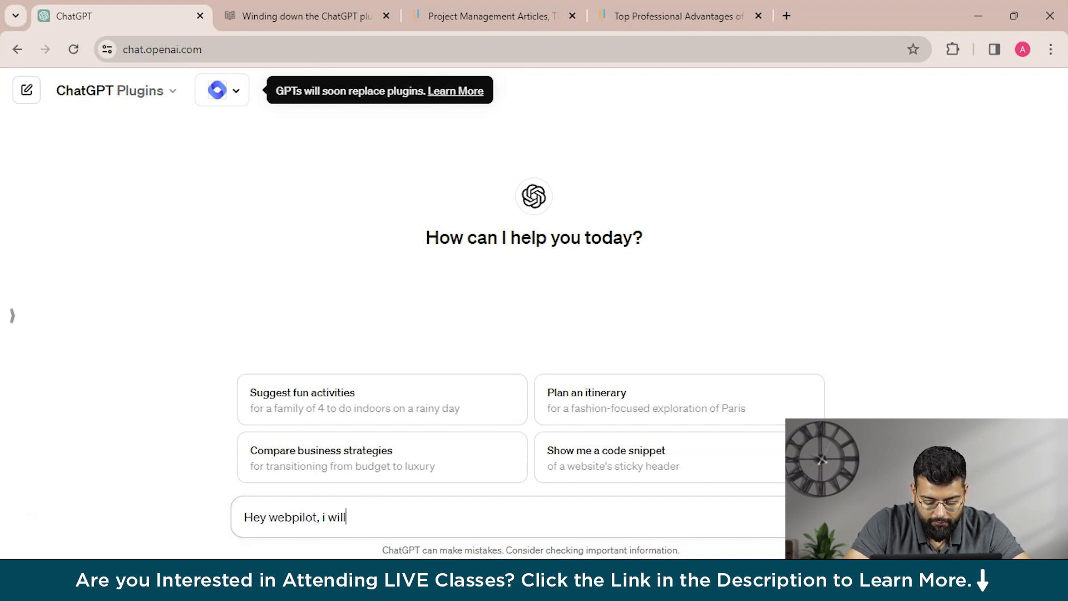
text( provide )
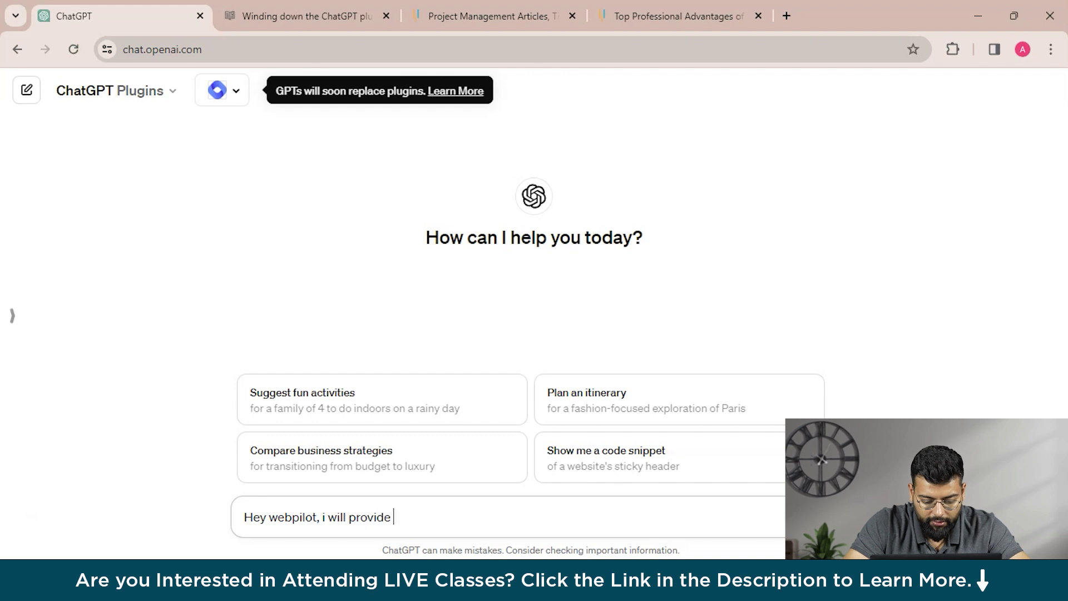
text(you a link)
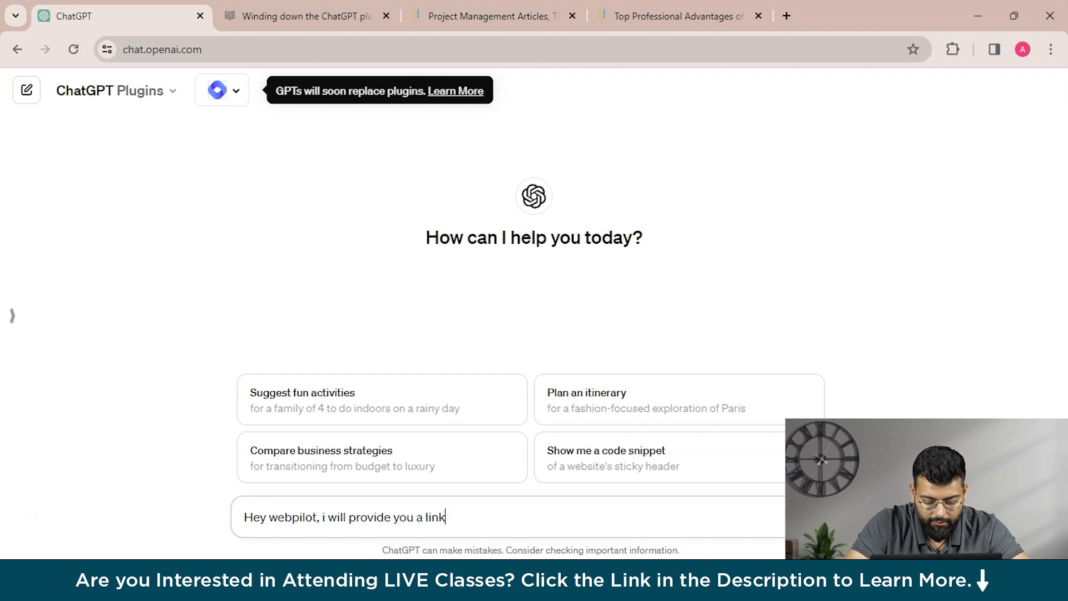
text(, can you )
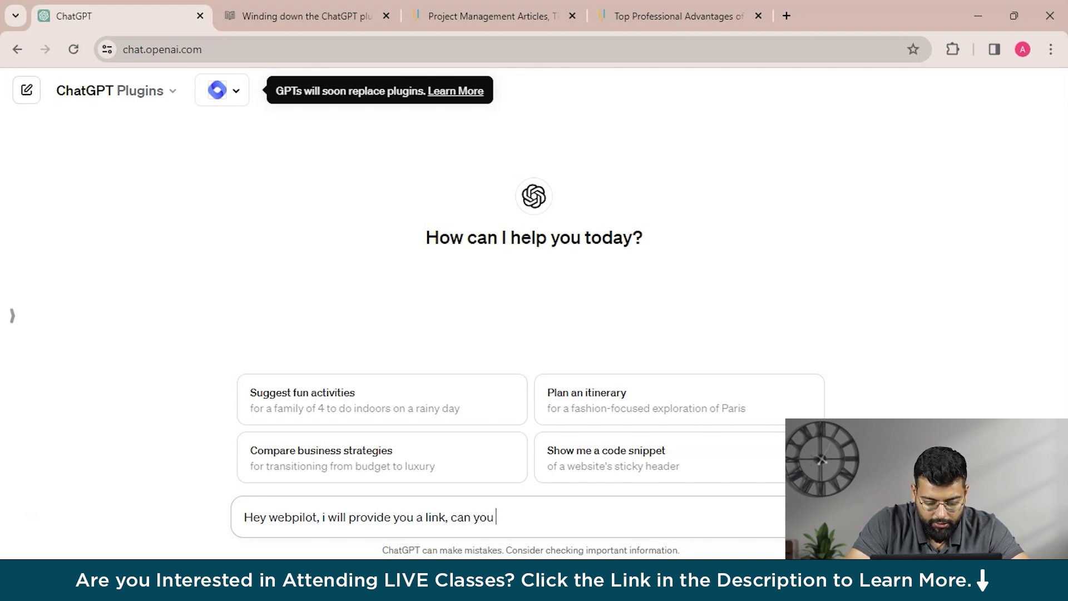
text(summariz)
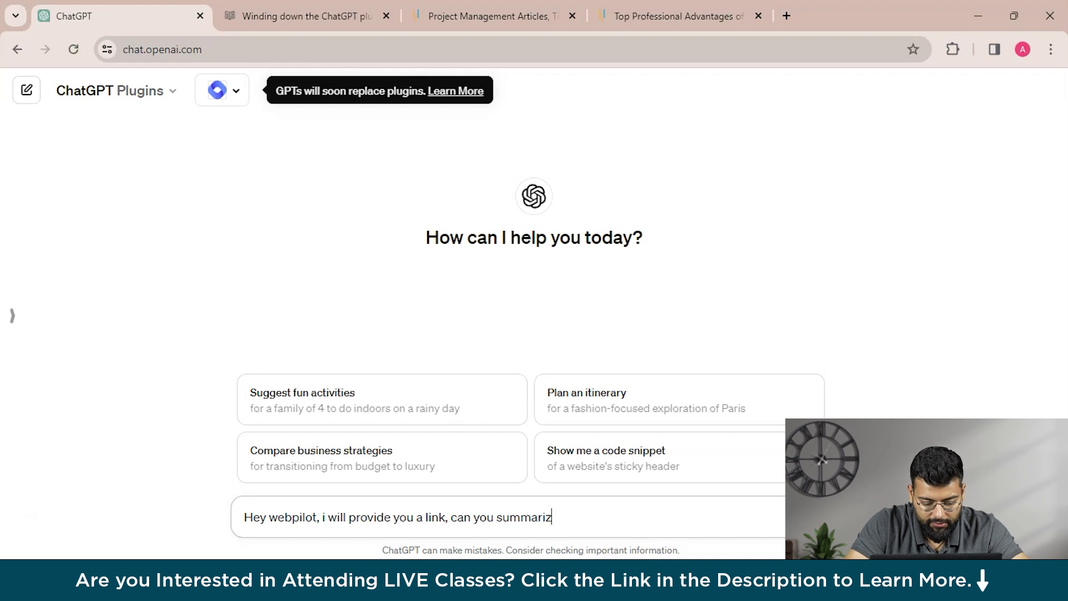
text(e the artic)
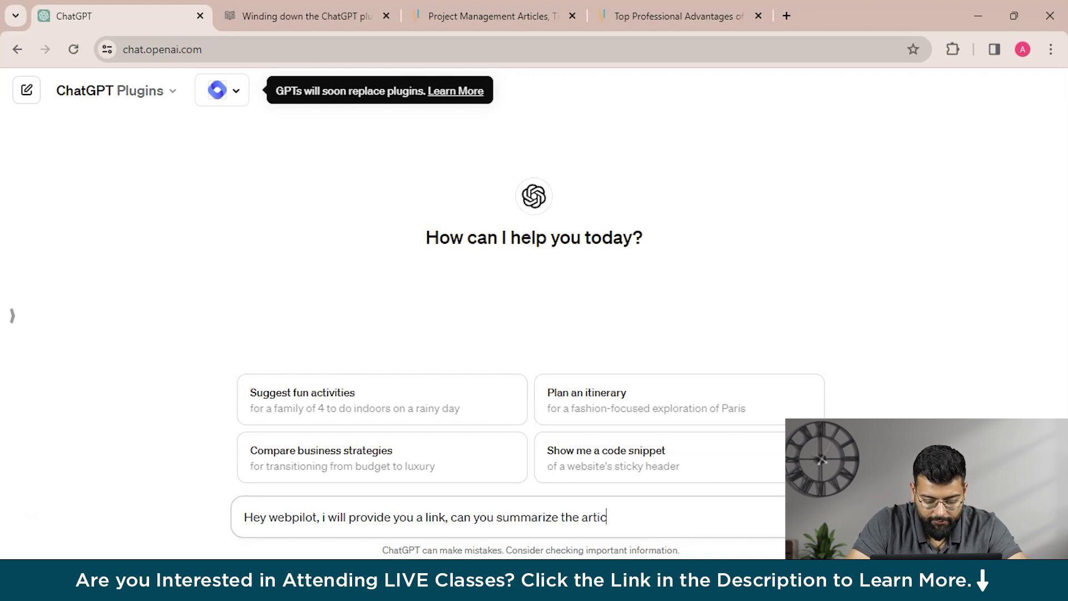
text(le for me)
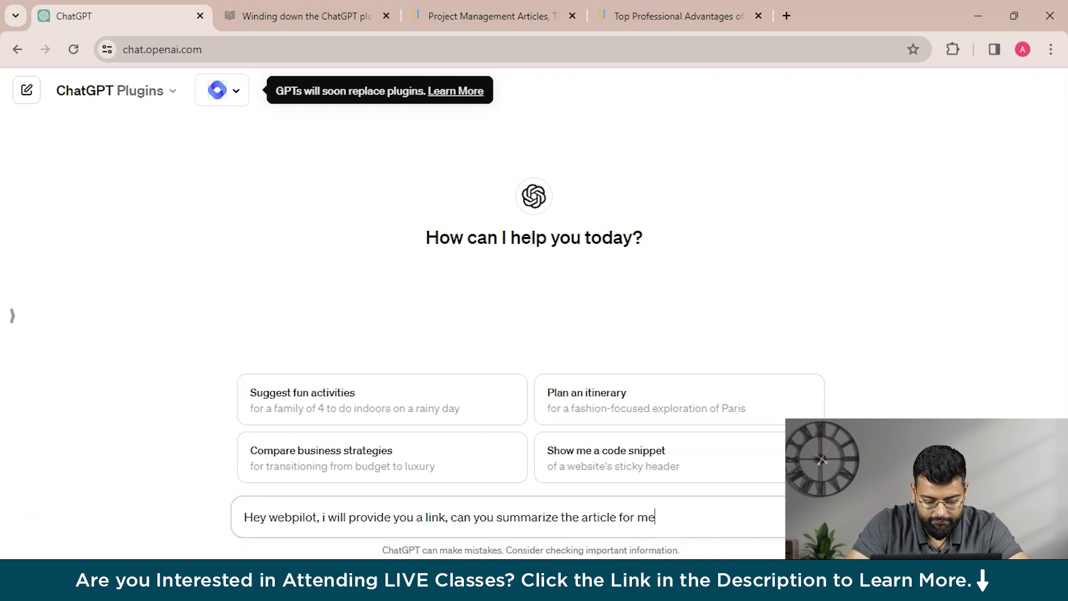
key(Return)
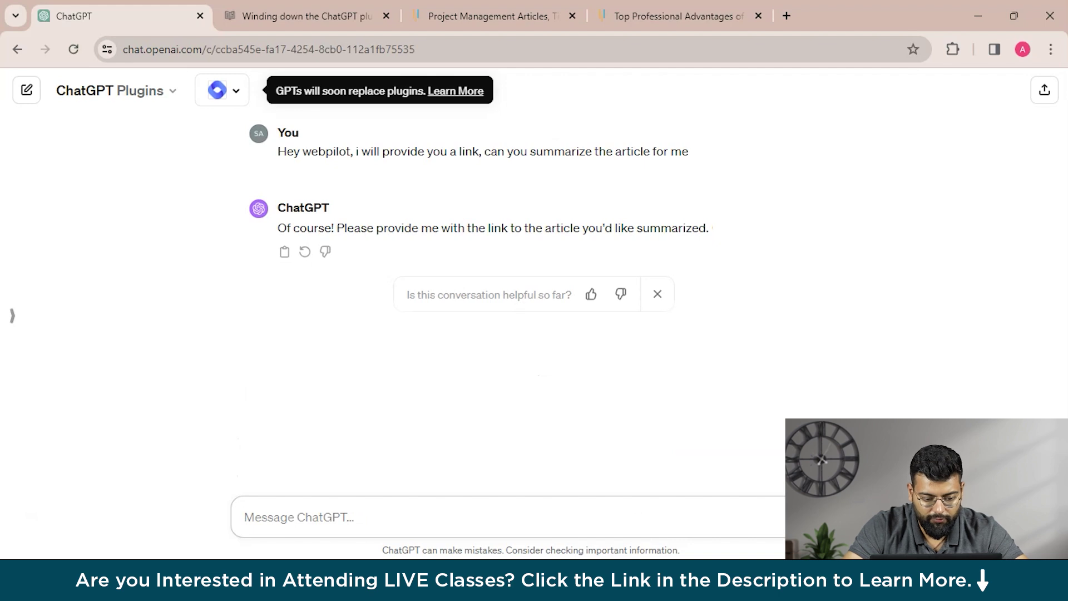
Send the copied Simplilearn CAPM article link for WebPilot to summarize, checking the article tab meanwhile
key(ctrl+v)
key(Return)
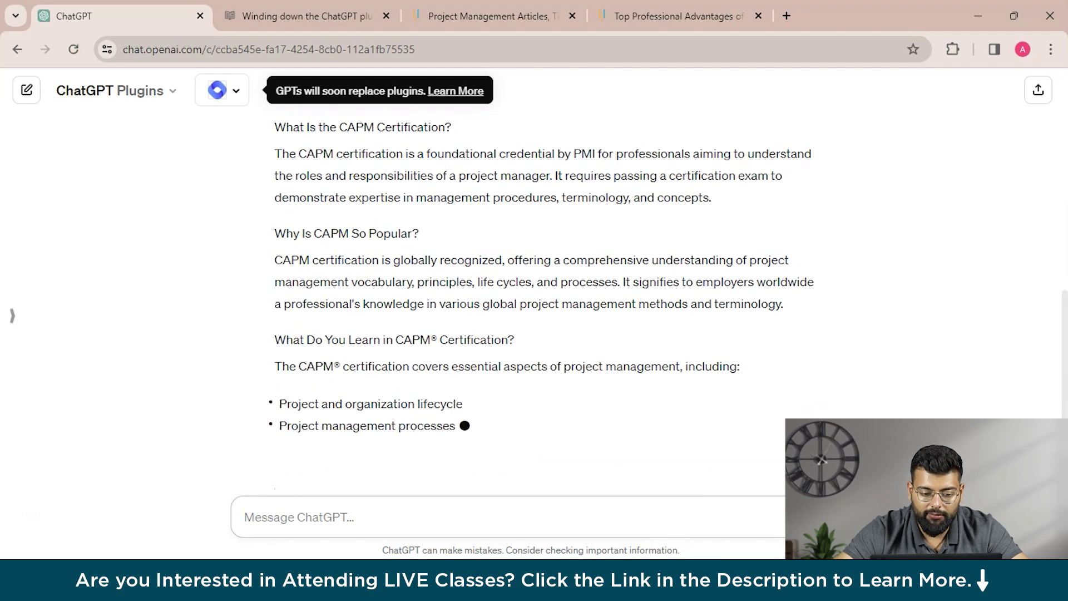
key(ctrl+4)
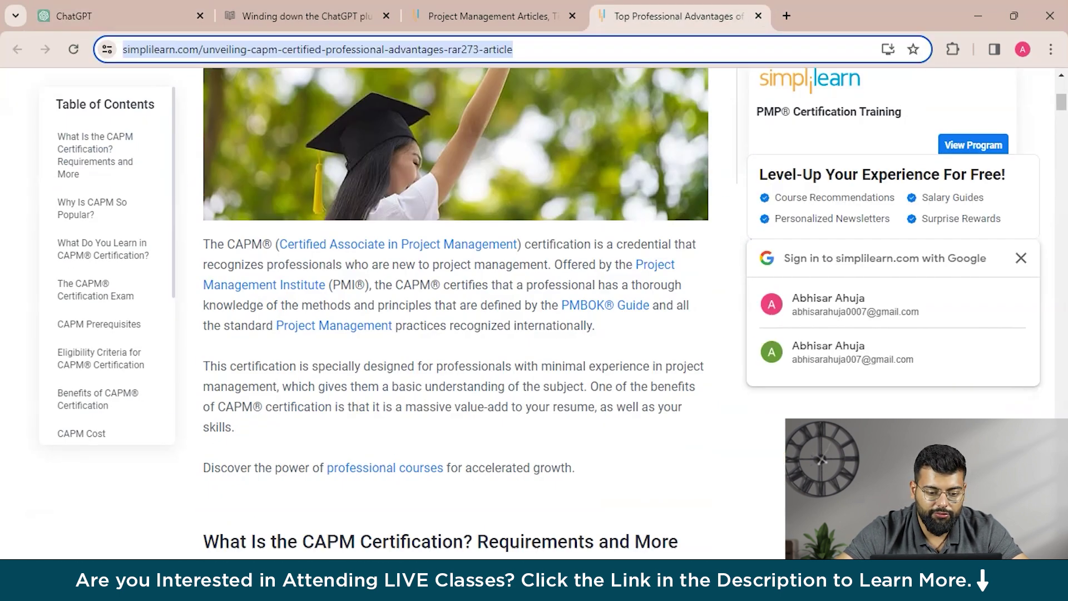
scroll(453, 312, down, 15)
key(ctrl+1)
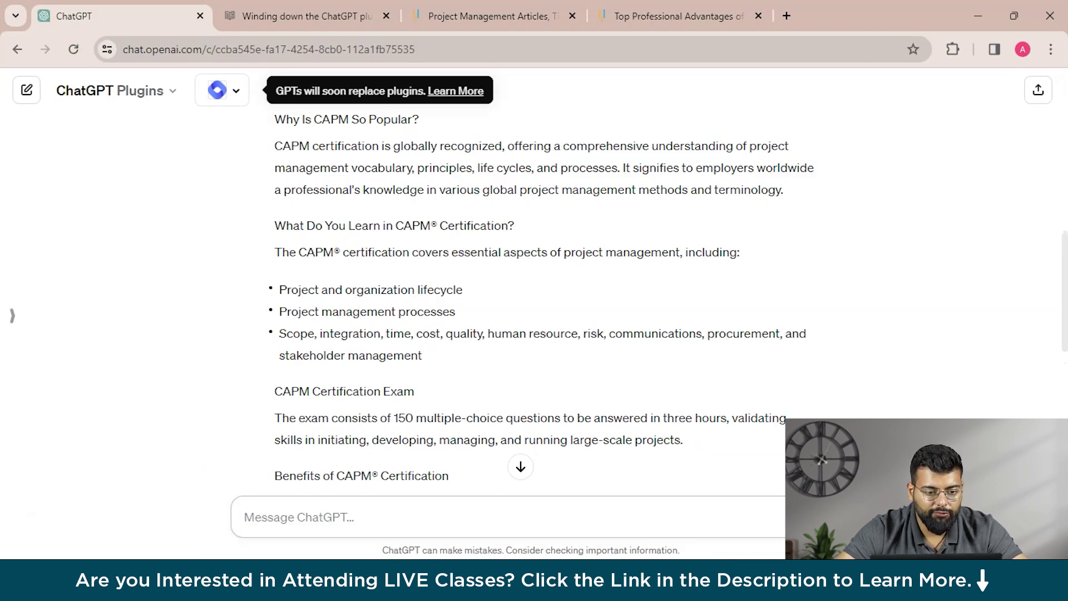
click(222, 90)
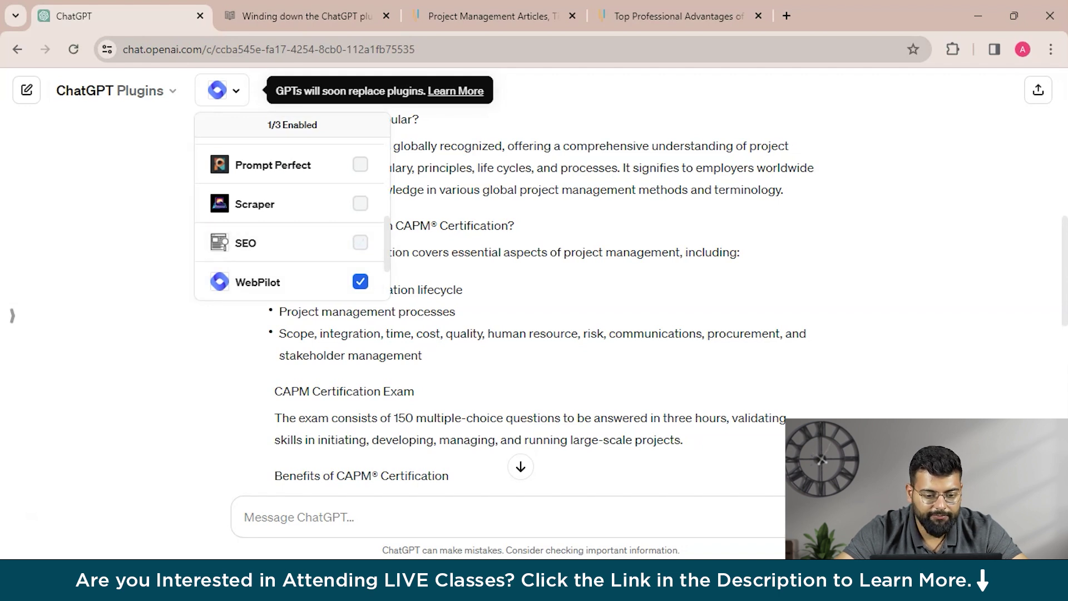
scroll(289, 222, down, 2)
click(240, 281)
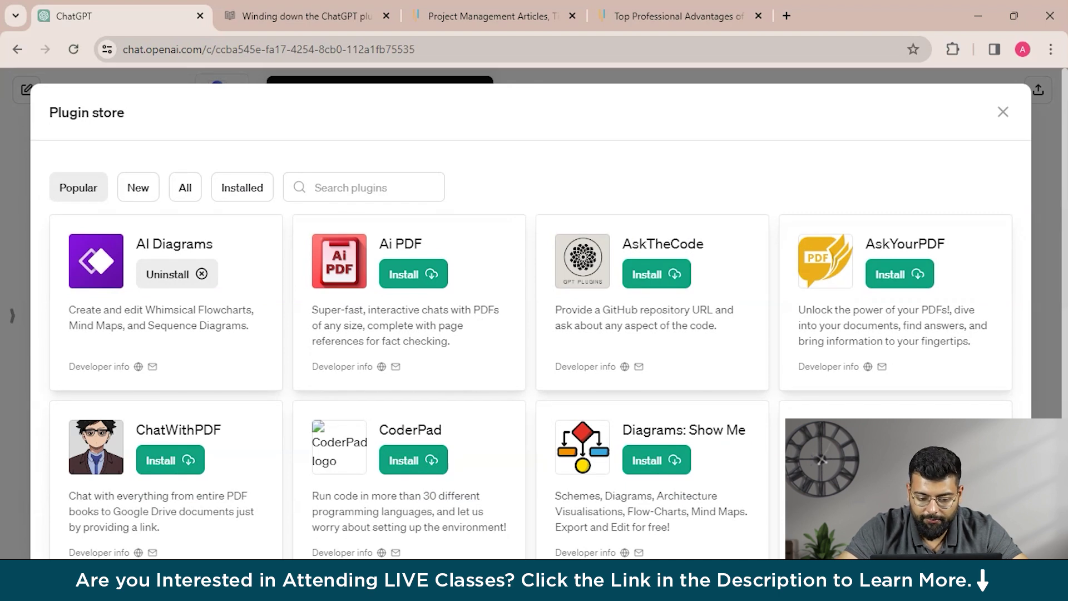
click(364, 187)
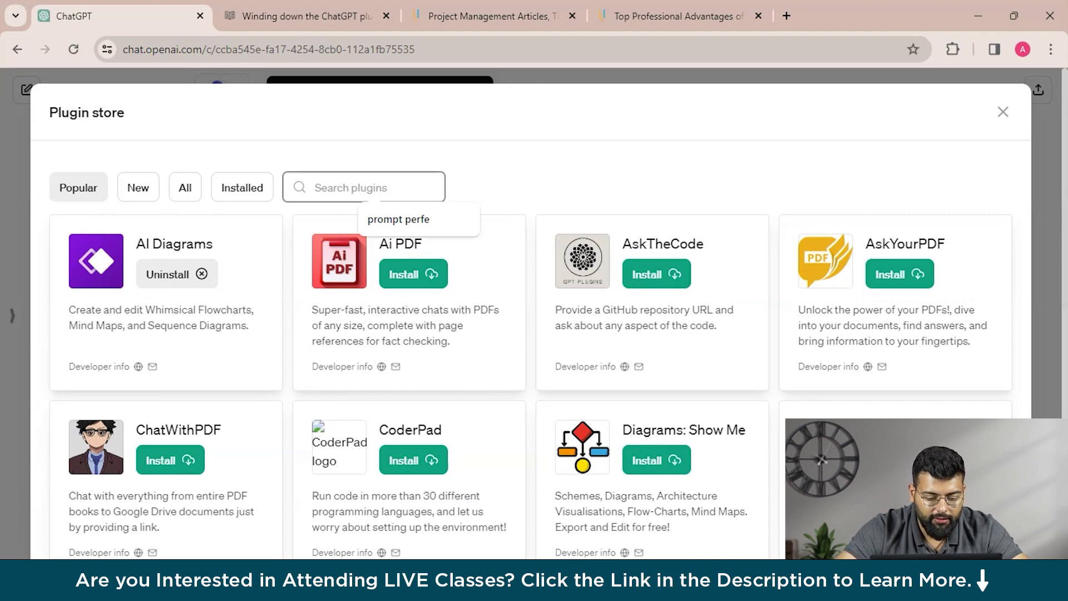
scroll(548, 312, down, 1)
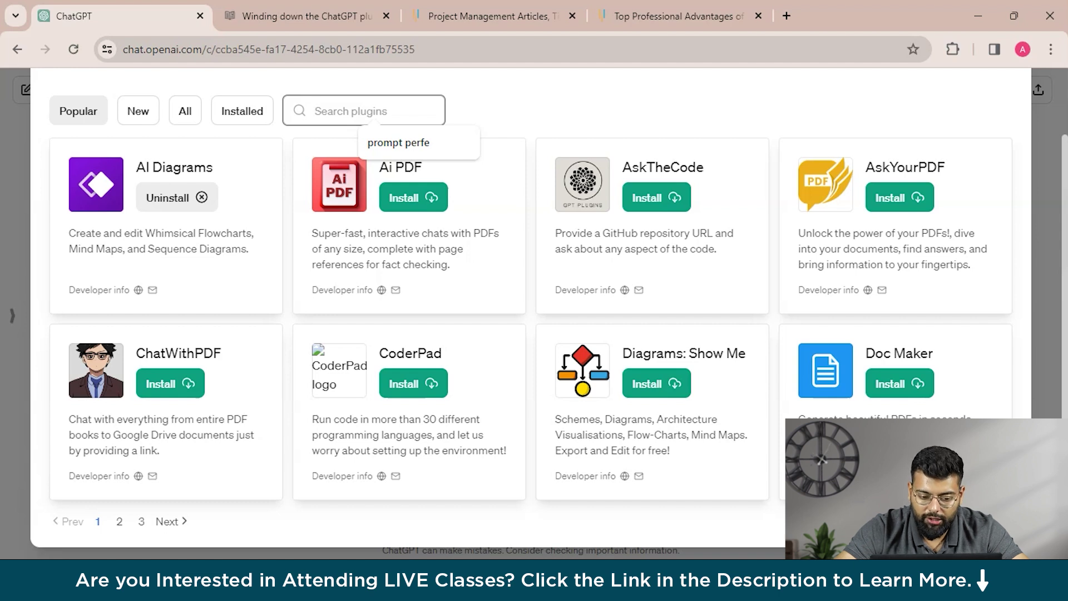
text(canva)
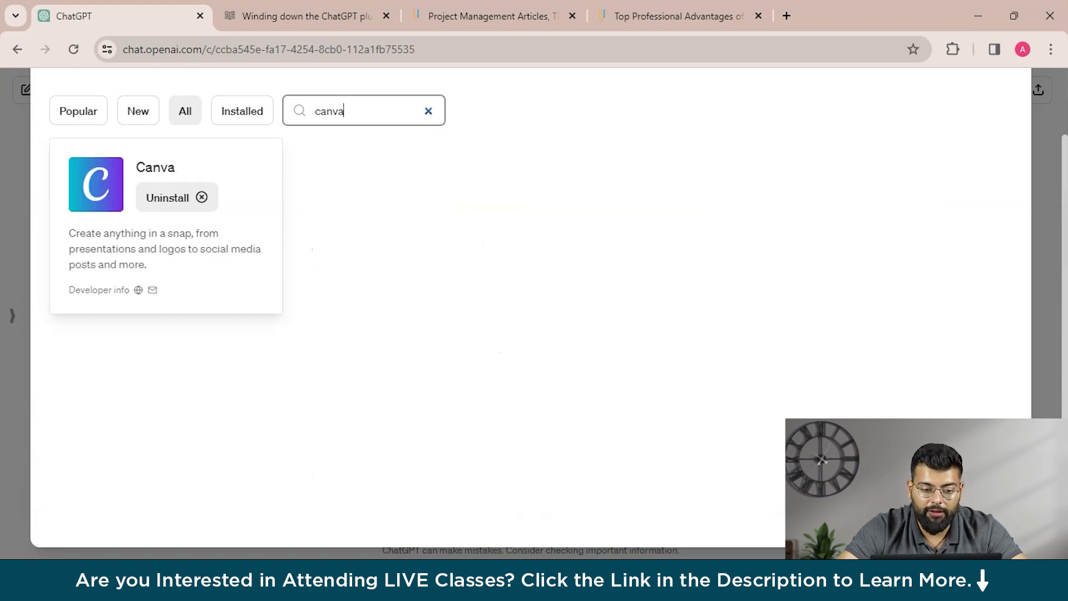
key(BackSpace)
key(BackSpace)
key(BackSpace)
key(BackSpace)
key(BackSpace)
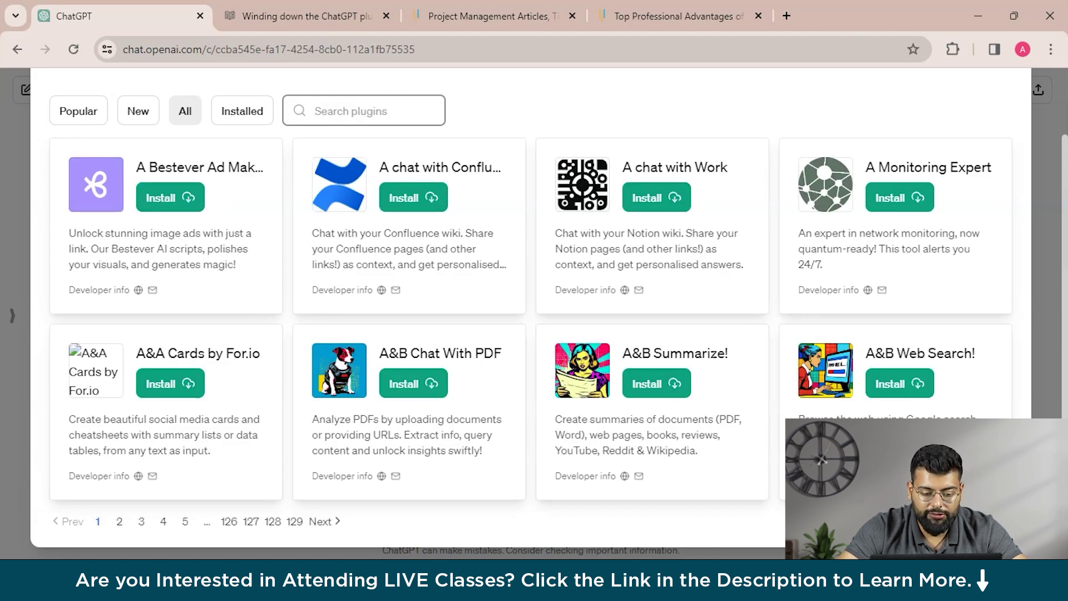
text(argil a)
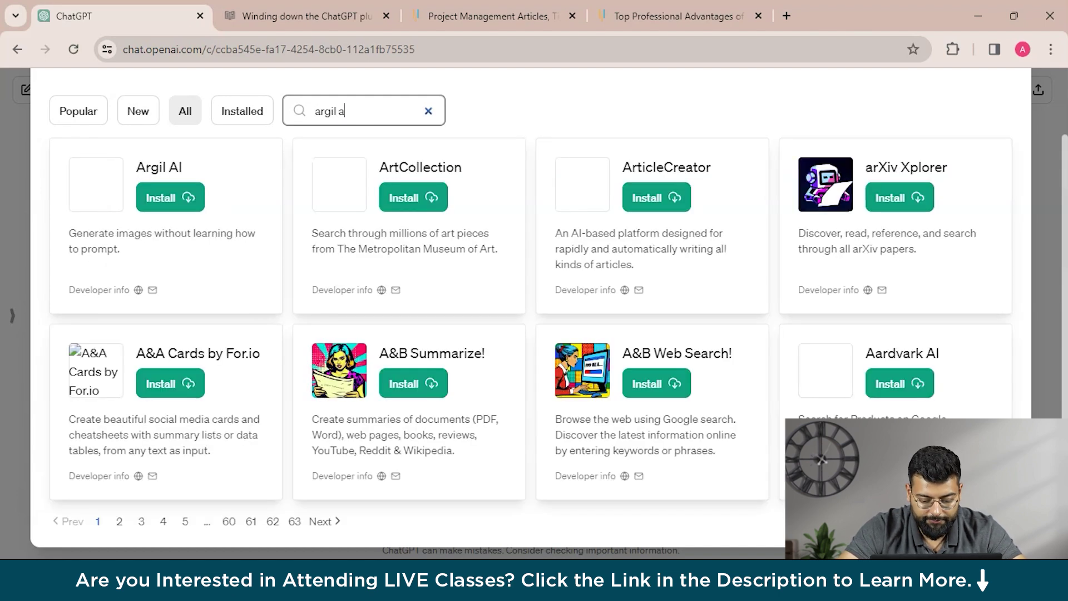
text(i)
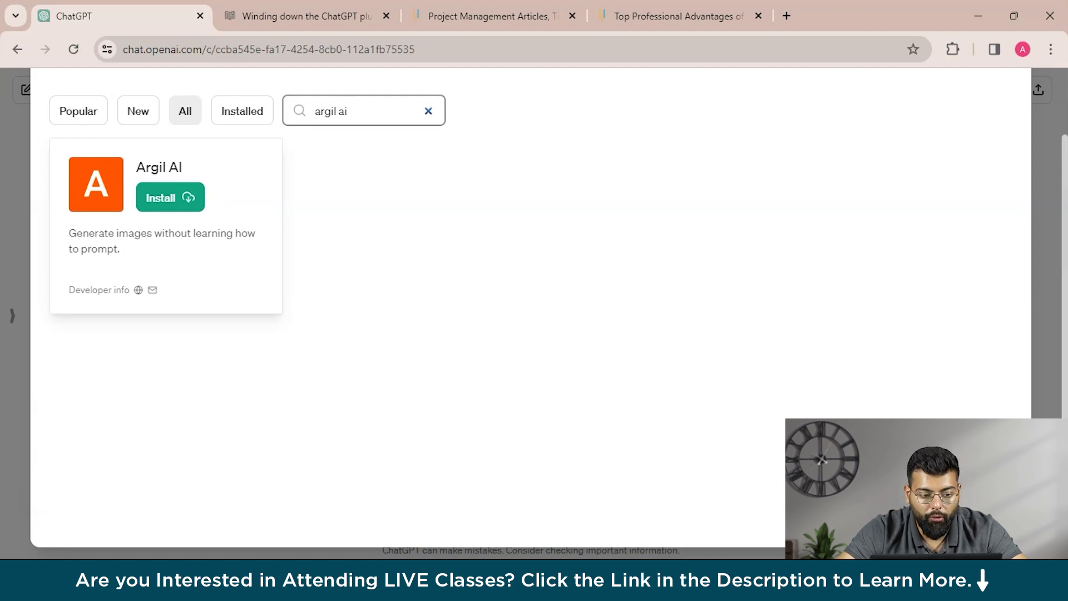
click(428, 111)
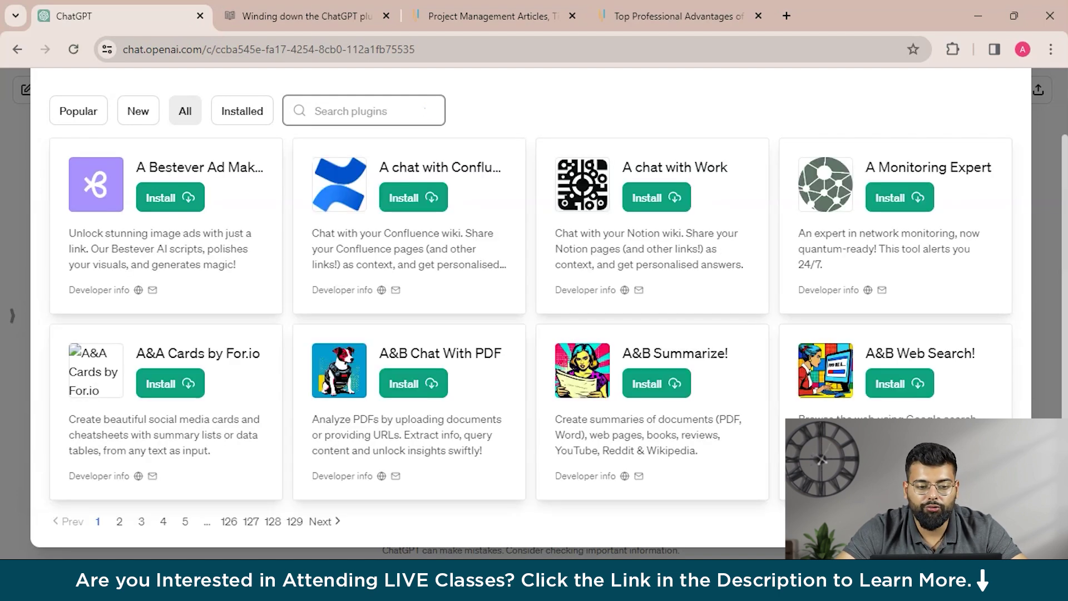
key(Escape)
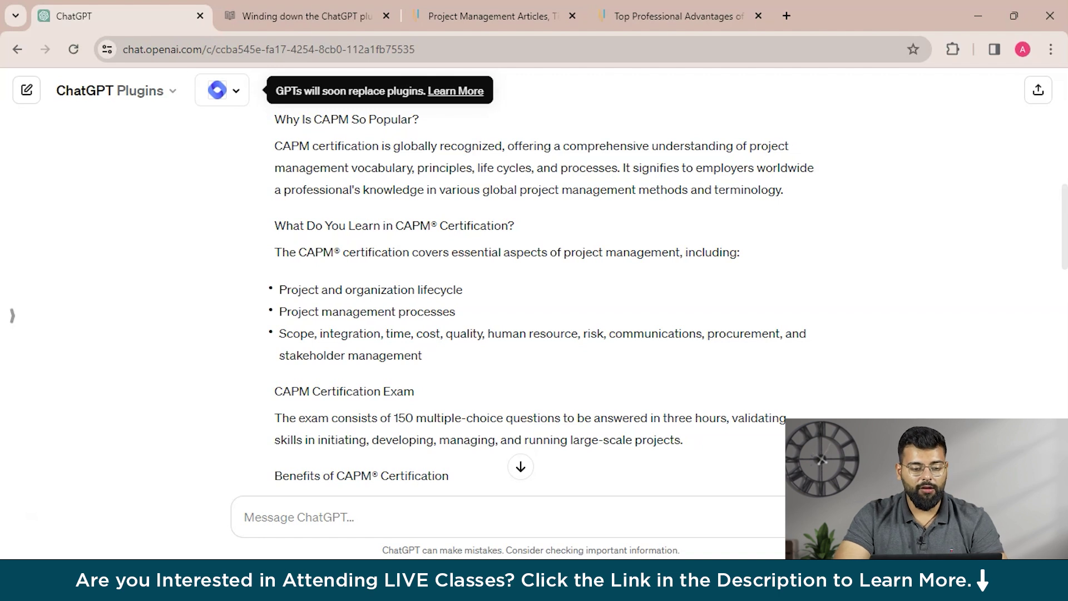
scroll(520, 306, up, 10)
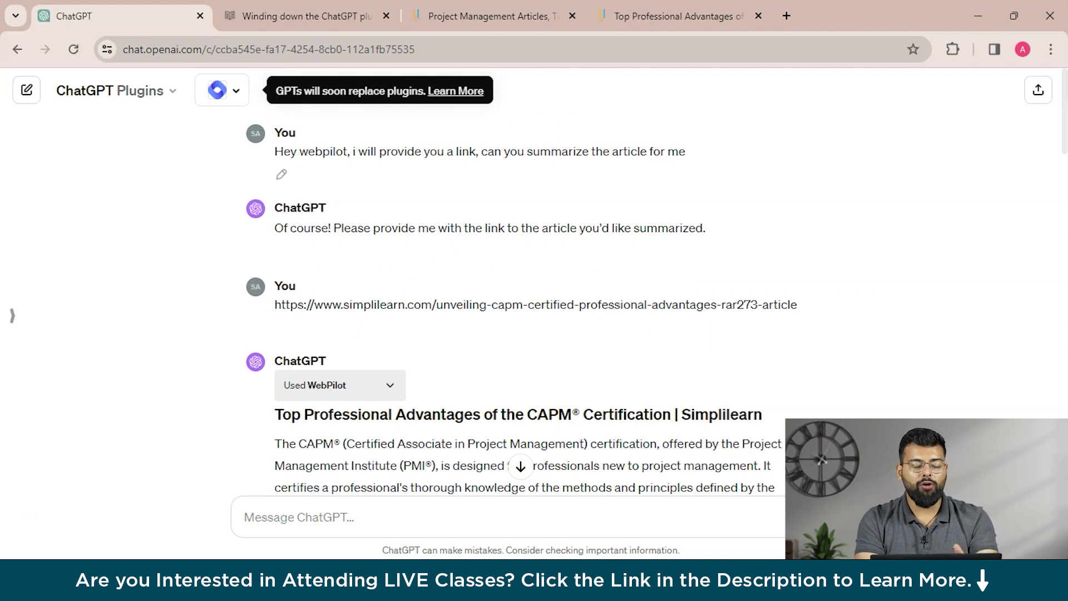
click(222, 91)
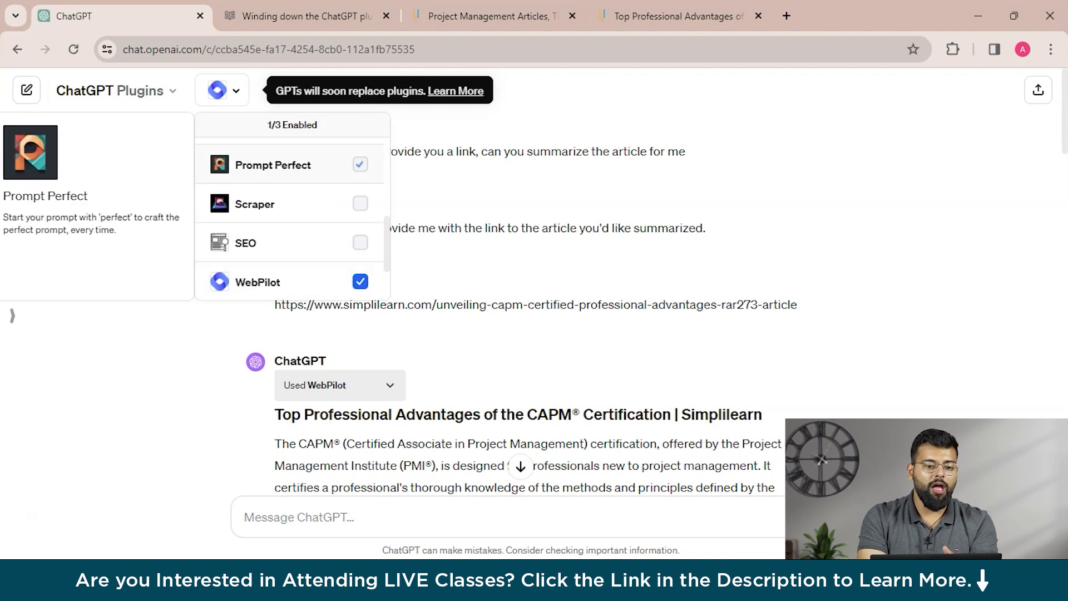
key(Escape)
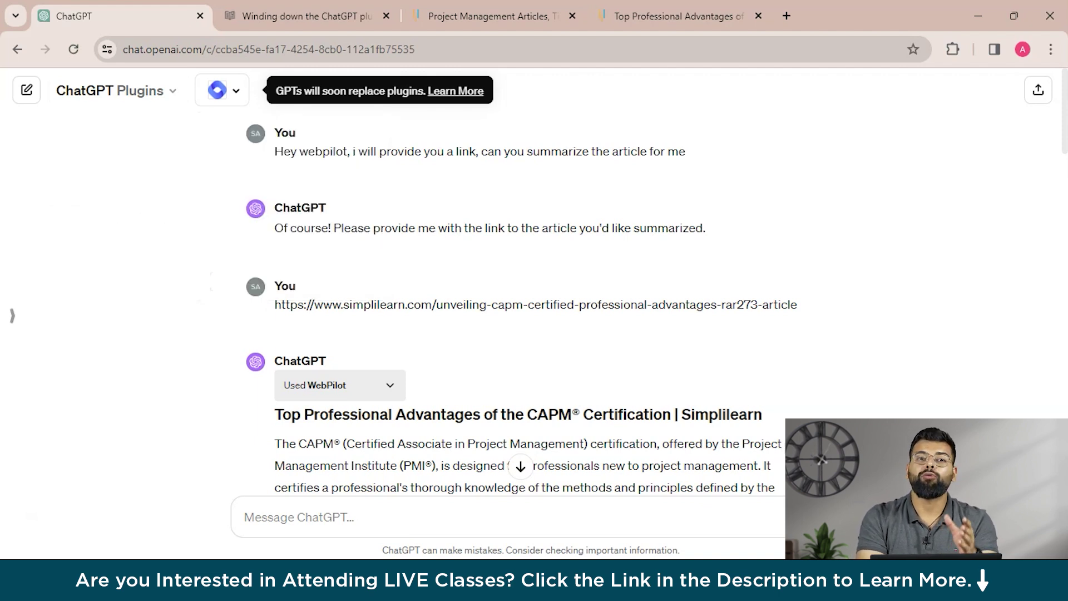